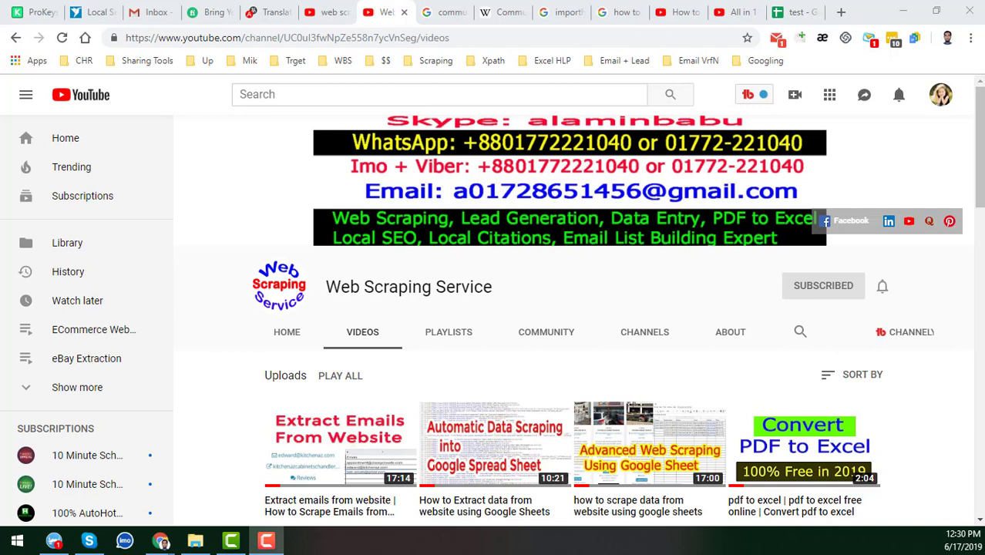
- Browse the Web Scraping Service channel's uploaded videos and switch to the test spreadsheet
{"action": "scroll", "coordinate": [552, 304], "scroll_direction": "down", "scroll_amount": 2}
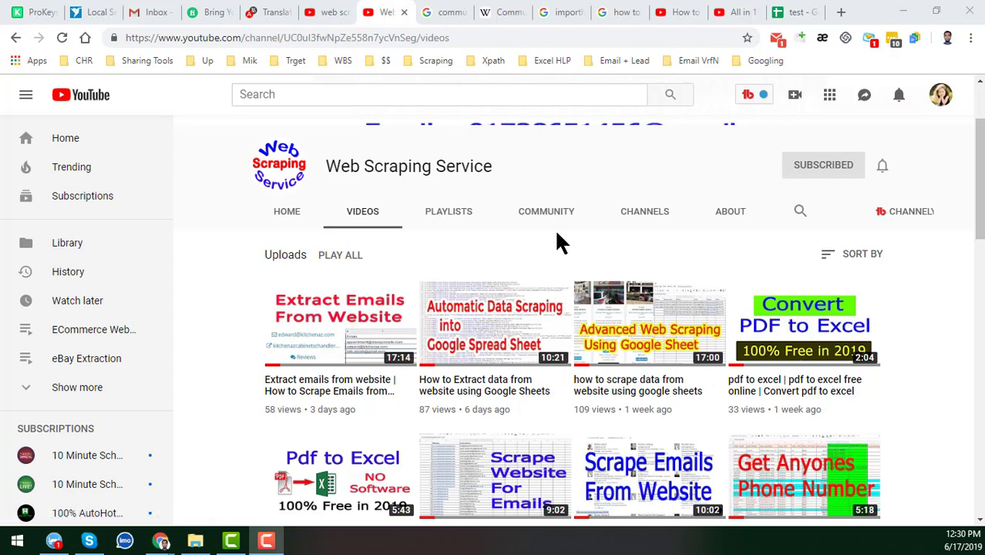
{"action": "scroll", "coordinate": [540, 276], "scroll_direction": "down", "scroll_amount": 2}
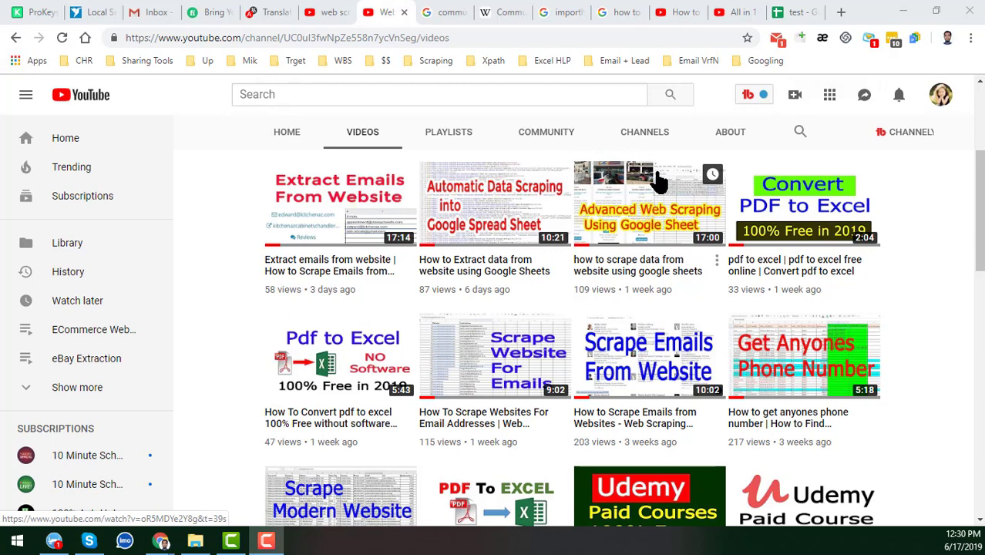
{"action": "left_click", "coordinate": [783, 13]}
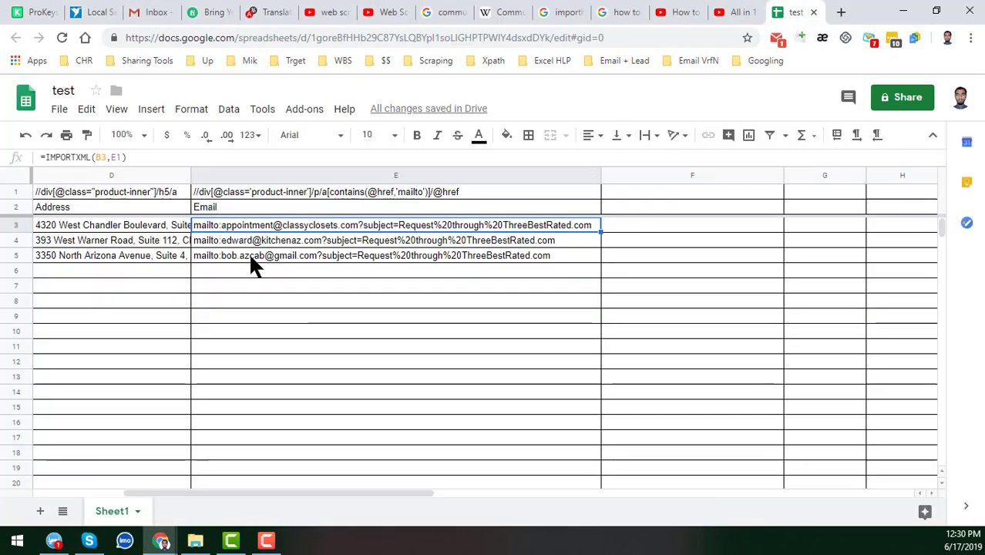
- Inspect the row 3 import formulas, then open the website linked in B3 and examine its business listings
{"action": "left_click", "coordinate": [178, 228]}
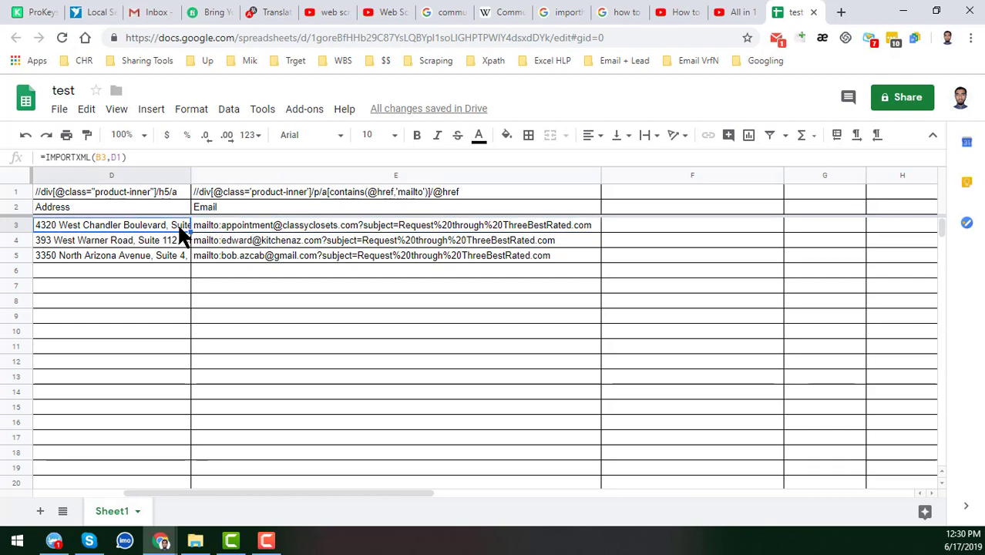
{"action": "key", "text": "Left"}
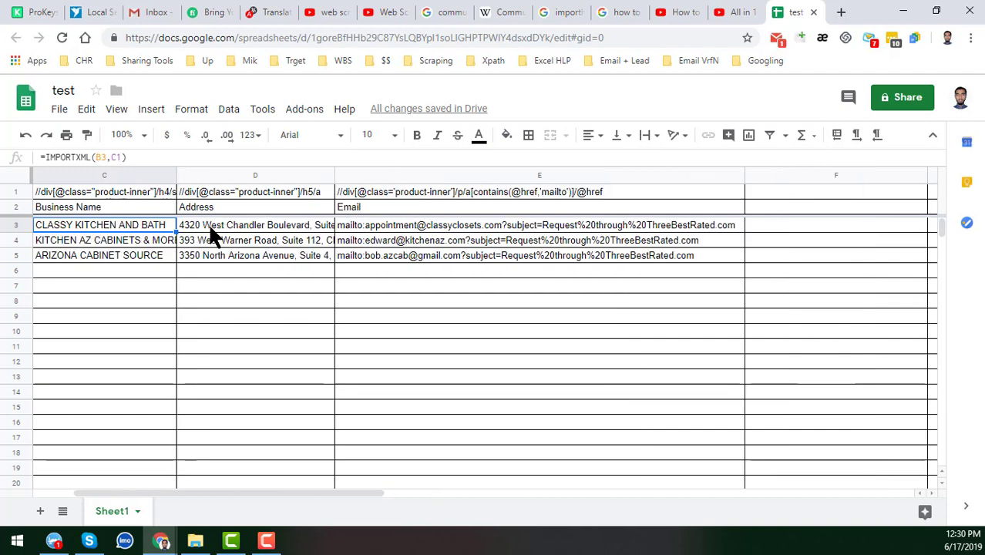
{"action": "key", "text": "Left"}
{"action": "key", "text": "Left"}
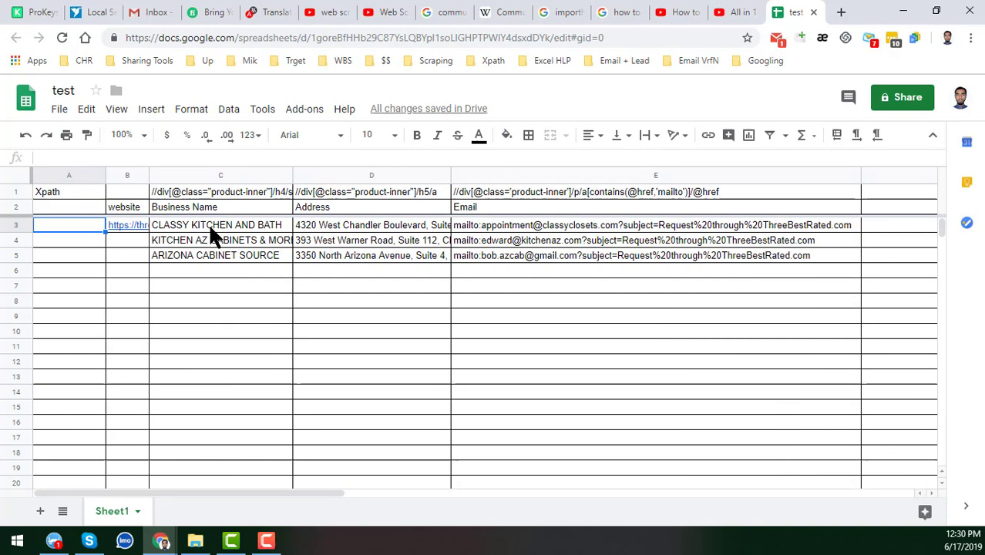
{"action": "left_click", "coordinate": [119, 233]}
{"action": "left_click", "coordinate": [140, 239]}
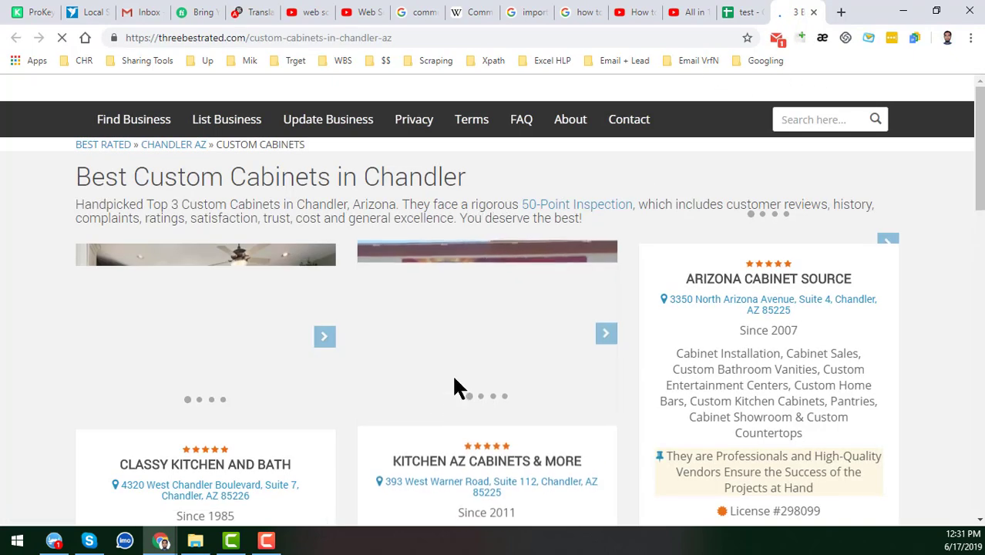
{"action": "scroll", "coordinate": [203, 355], "scroll_direction": "down", "scroll_amount": 4}
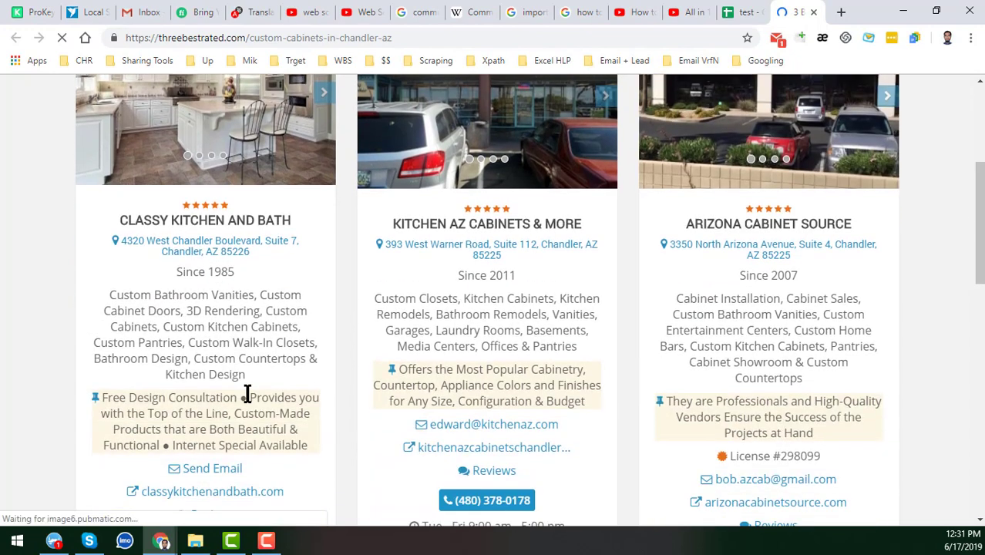
{"action": "scroll", "coordinate": [249, 397], "scroll_direction": "down", "scroll_amount": 1}
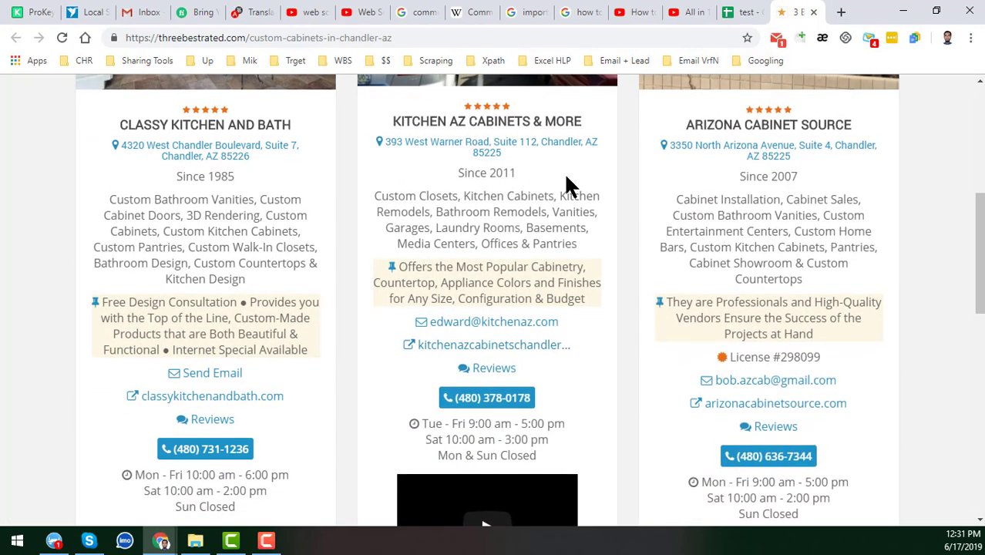
- Return to the test spreadsheet and examine the XPath in E1, the scraped mailto values in column E and the empty column F
{"action": "left_click", "coordinate": [747, 11]}
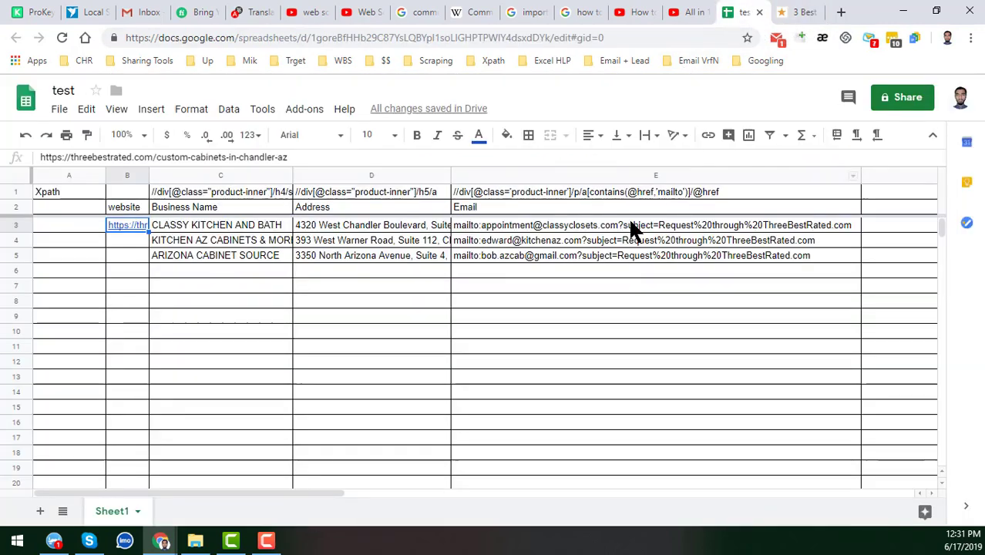
{"action": "left_click", "coordinate": [513, 192]}
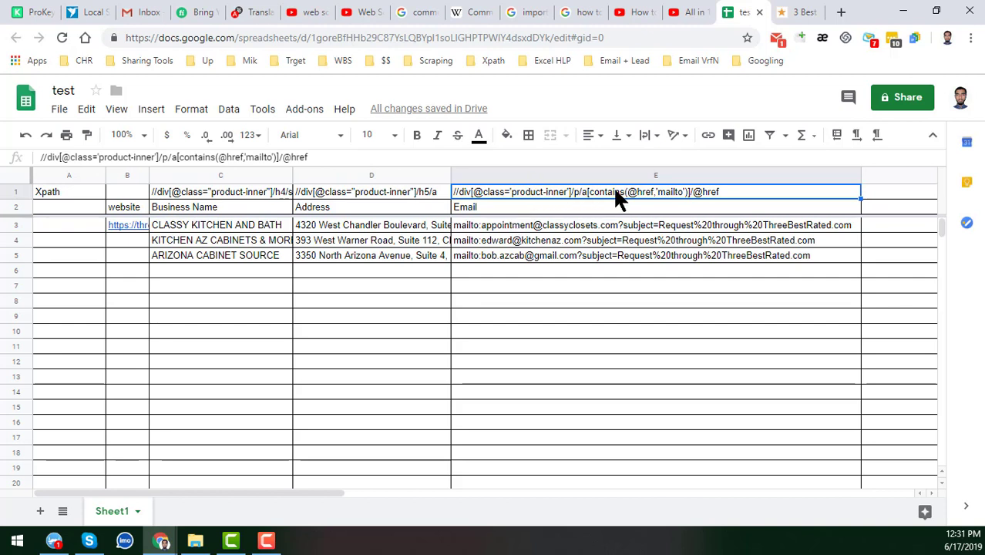
{"action": "left_click", "coordinate": [594, 225]}
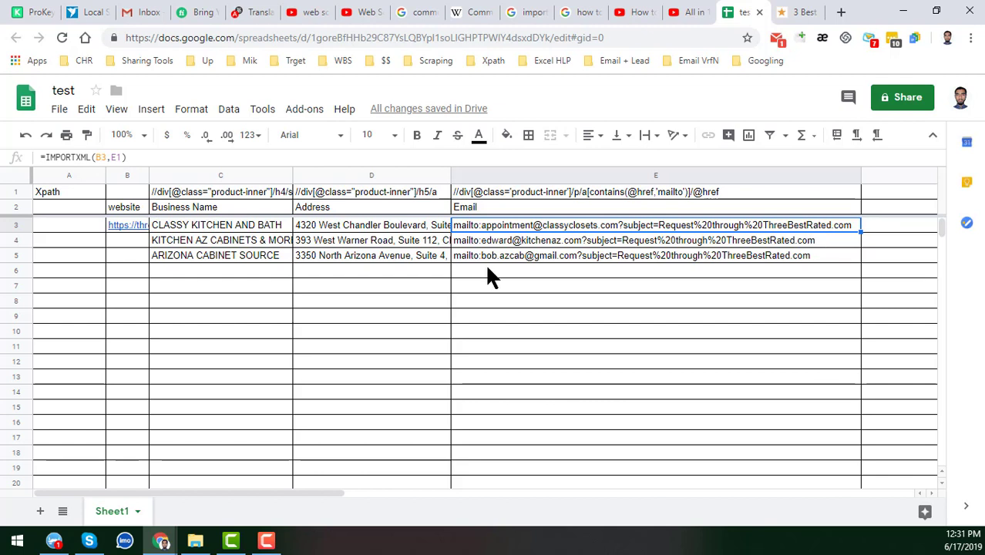
{"action": "left_click", "coordinate": [552, 261]}
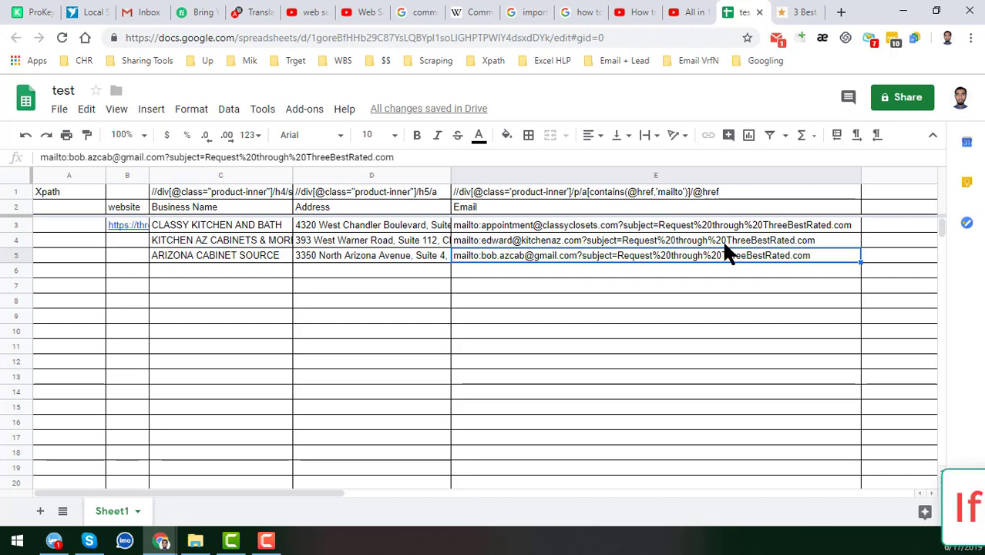
{"action": "left_click", "coordinate": [865, 226]}
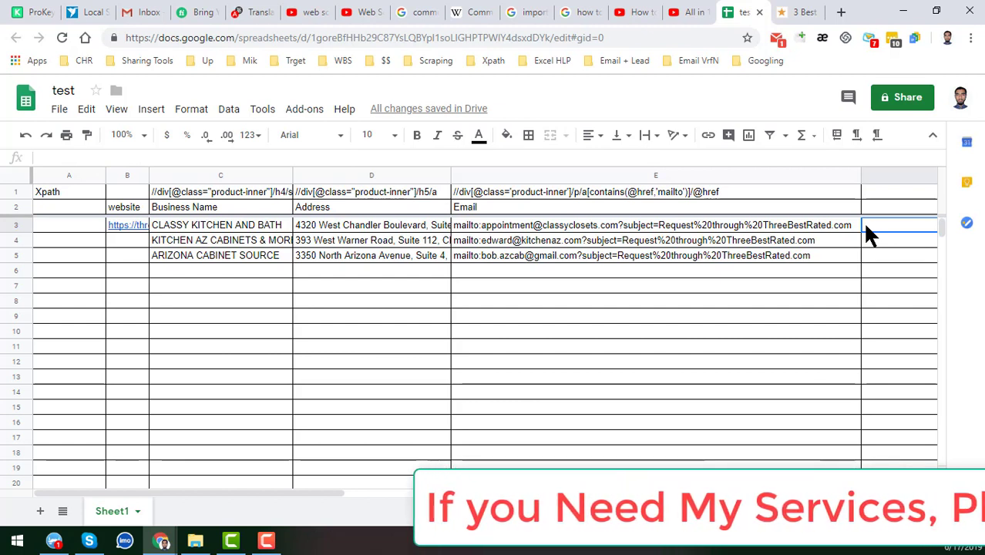
{"action": "left_click", "coordinate": [721, 226]}
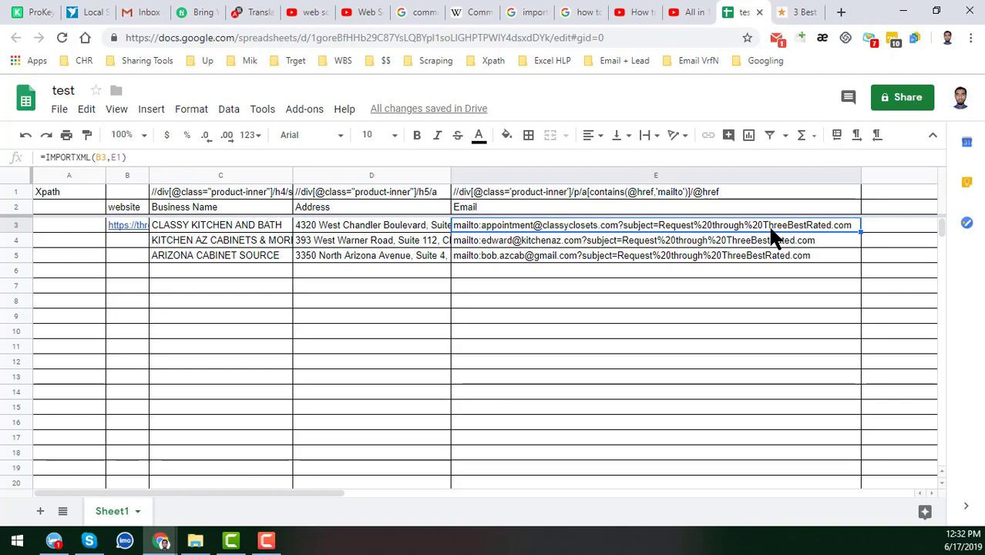
{"action": "key", "text": "Right"}
{"action": "key", "text": "Right"}
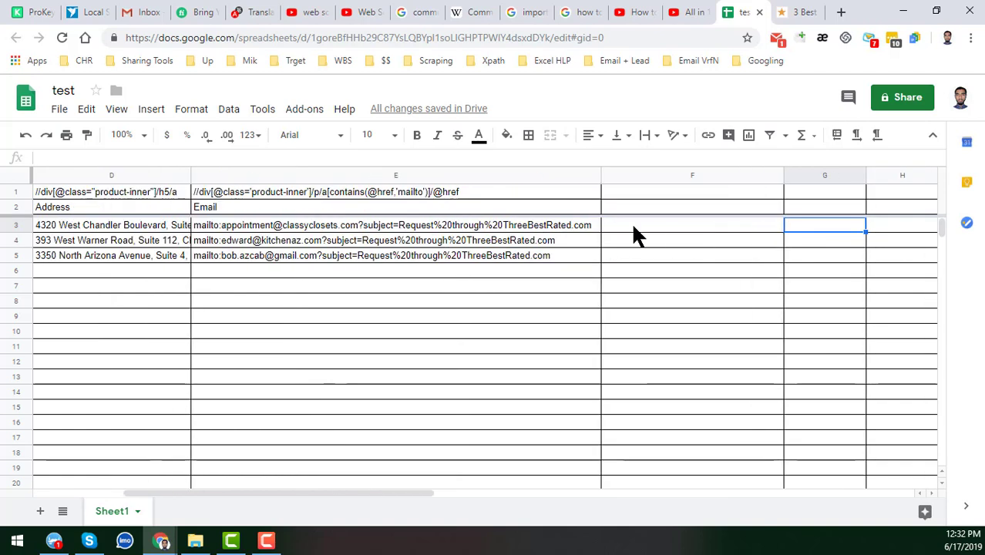
{"action": "left_click", "coordinate": [634, 227]}
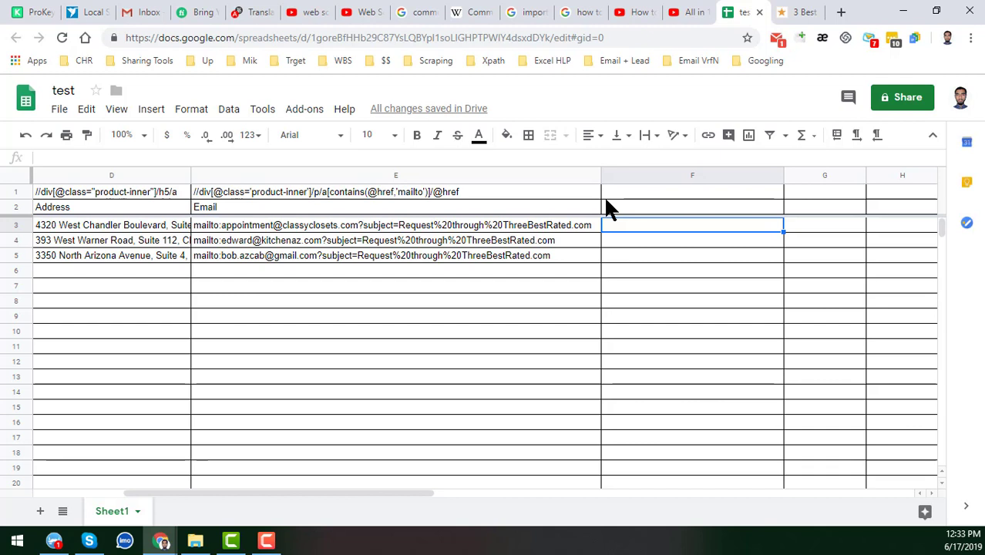
{"action": "left_click", "coordinate": [567, 225]}
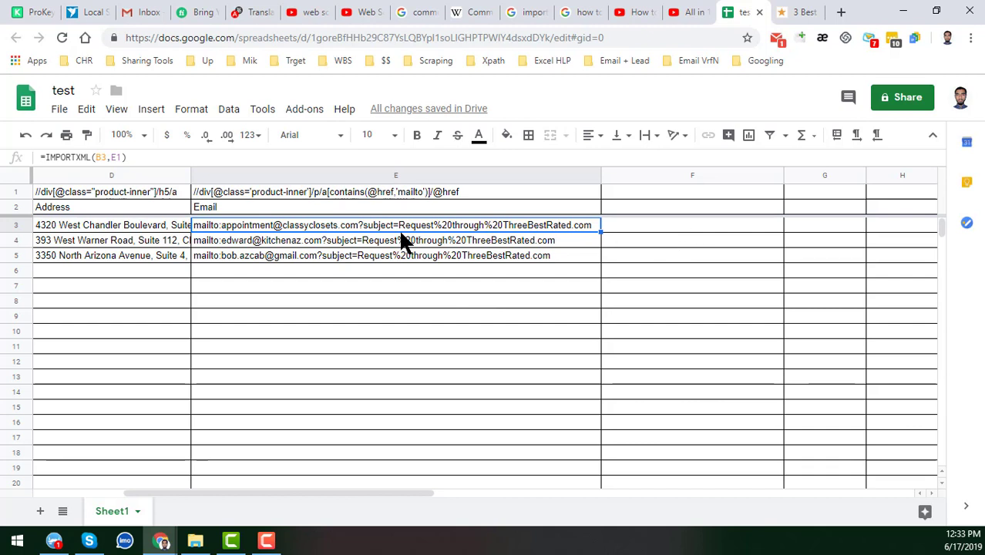
{"action": "left_click", "coordinate": [633, 189]}
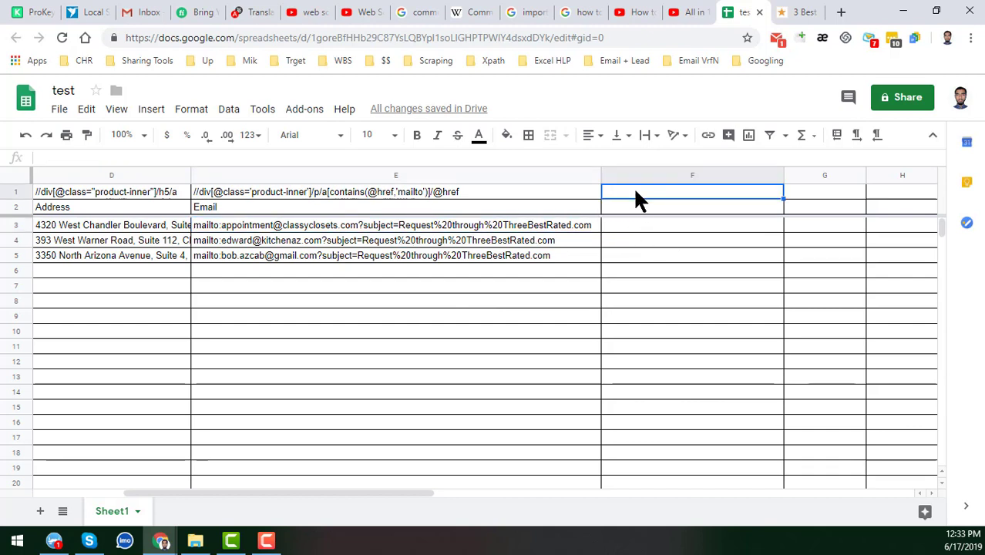
{"action": "left_click", "coordinate": [567, 224]}
- Begin a REGEXEXTRACT formula in cell F3 with E3 as the text and F1 as the pattern
{"action": "left_click", "coordinate": [616, 226]}
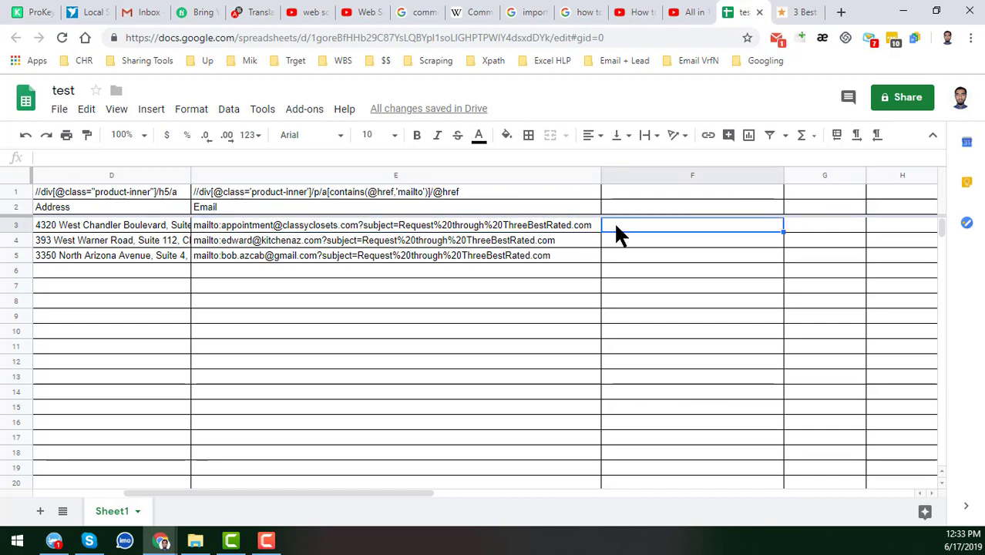
{"action": "type", "text": "="}
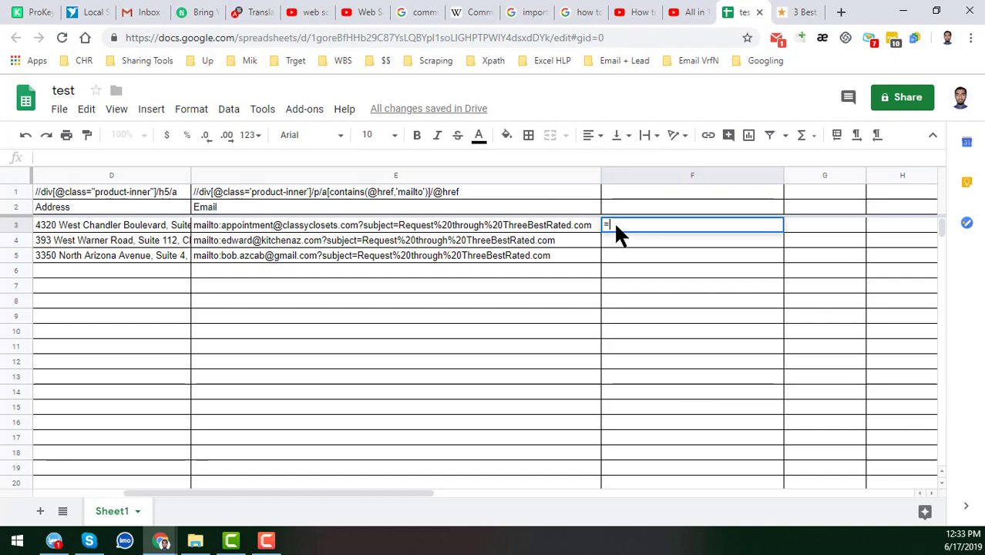
{"action": "type", "text": "RE"}
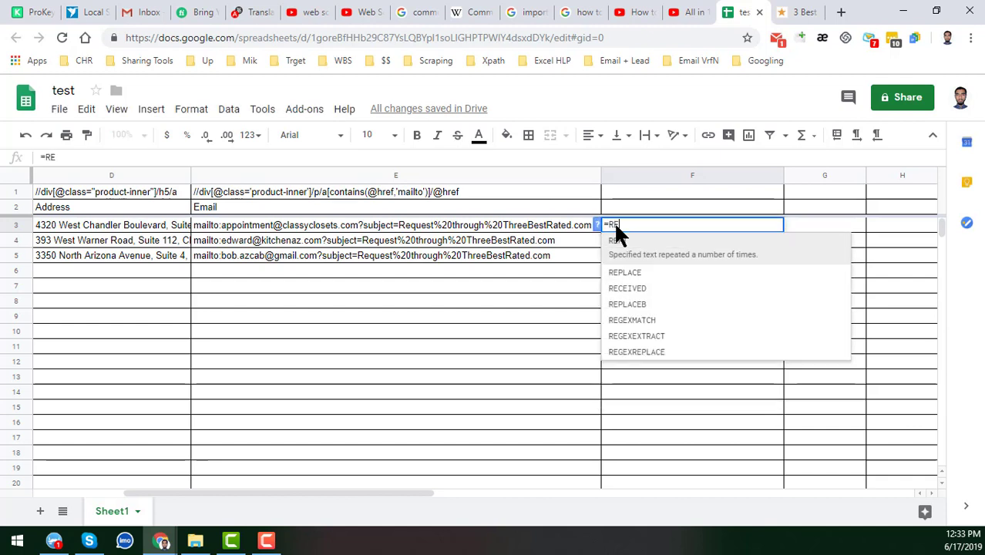
{"action": "type", "text": "GE"}
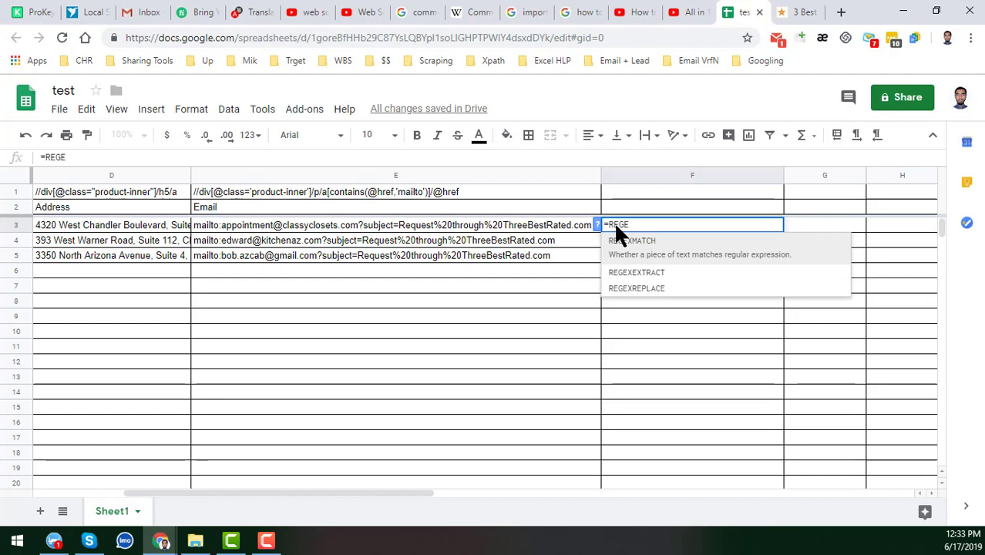
{"action": "type", "text": "XEXD"}
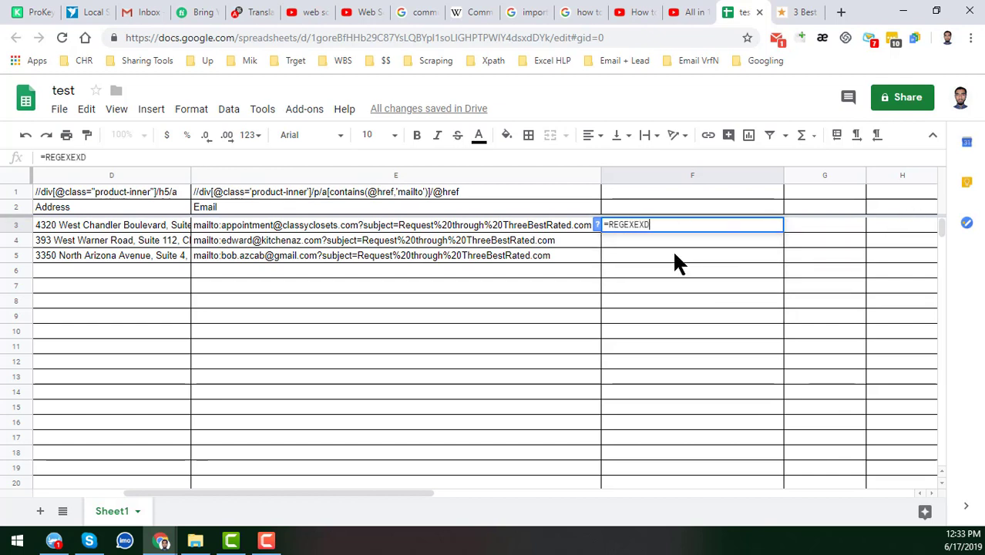
{"action": "key", "text": "BackSpace"}
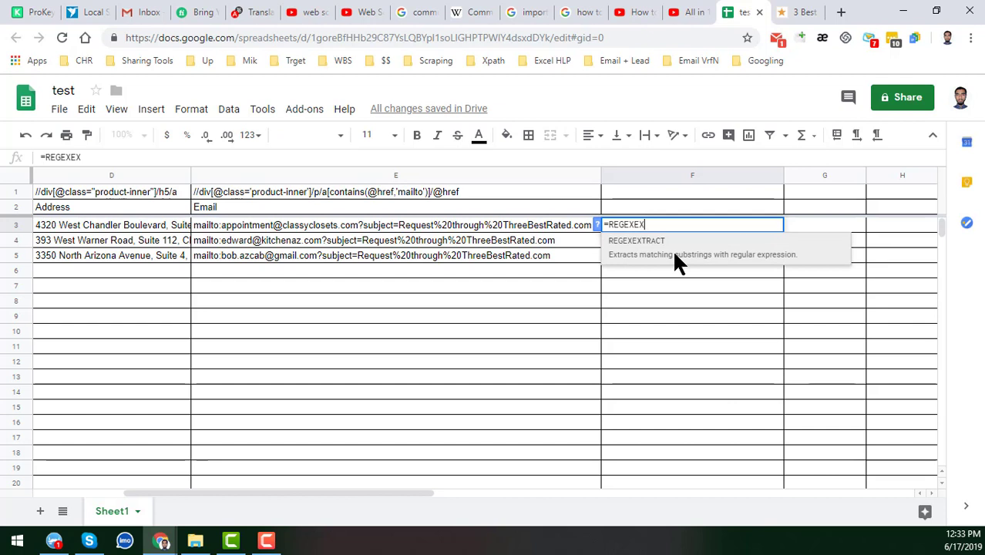
{"action": "type", "text": "TR"}
{"action": "type", "text": "CT"}
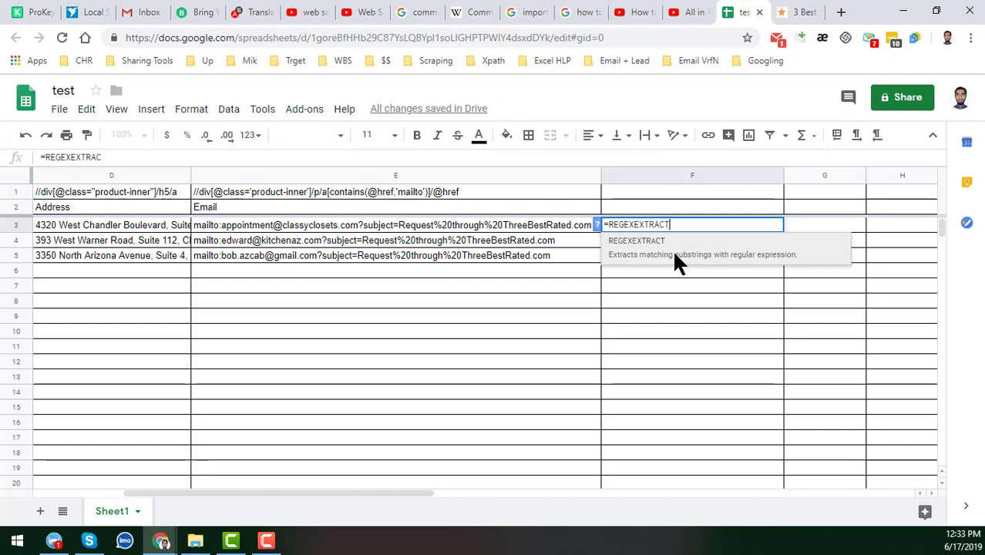
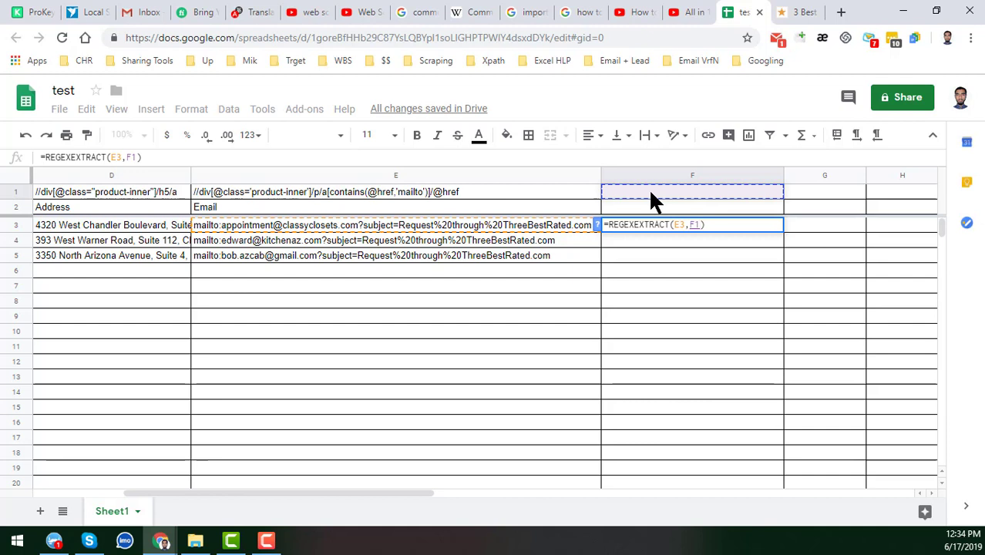
- Replace the F1 argument with the text "Regular Expression", enter the formula =REGEXEXTRACT(E3,"Regular Expression") in F3 and inspect the cell
{"action": "key", "text": "BackSpace"}
{"action": "key", "text": "BackSpace"}
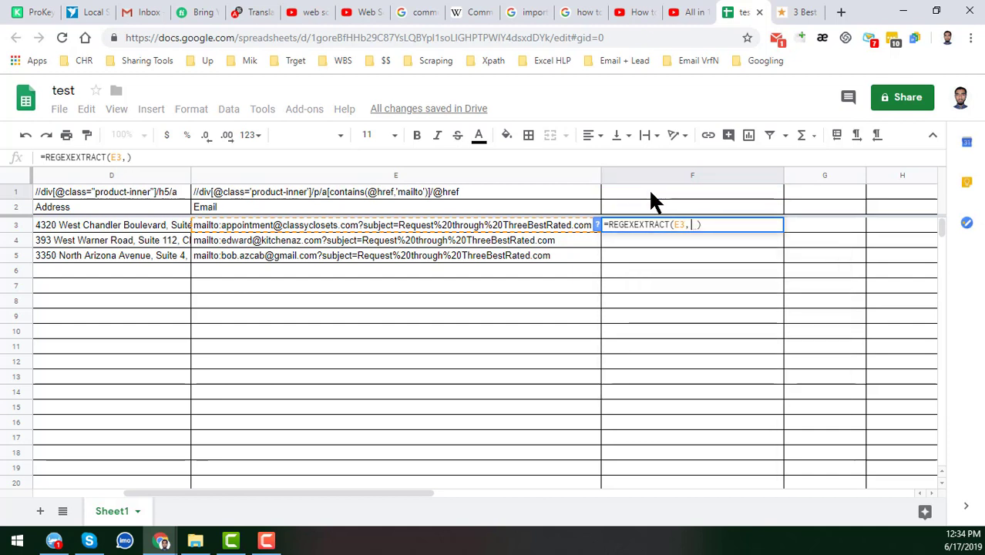
{"action": "type", "text": "\"R"}
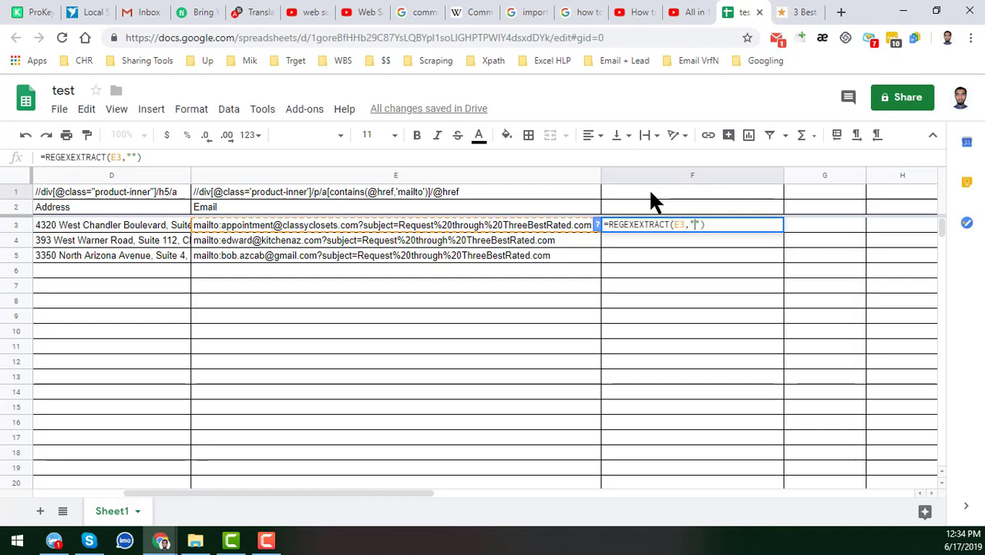
{"action": "type", "text": "egular"}
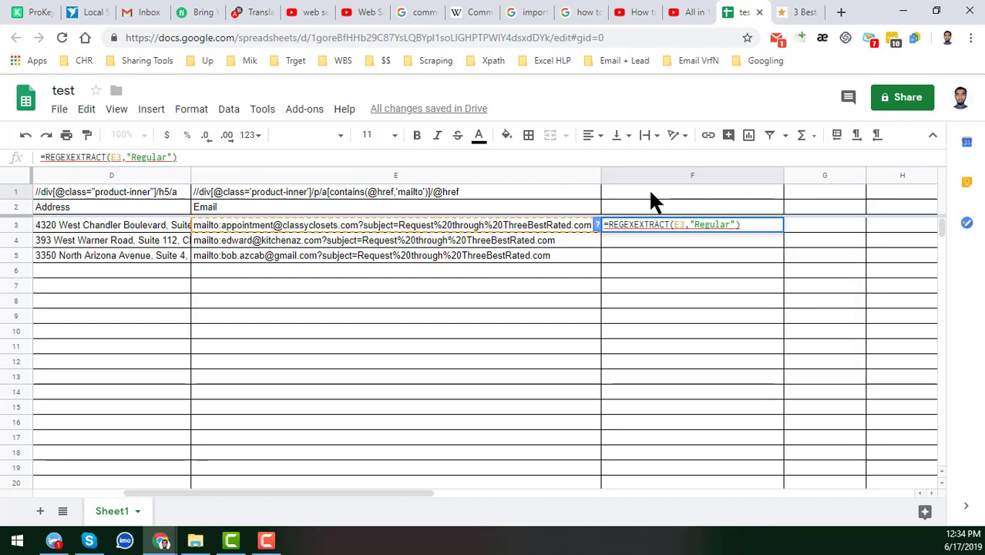
{"action": "type", "text": " Expre"}
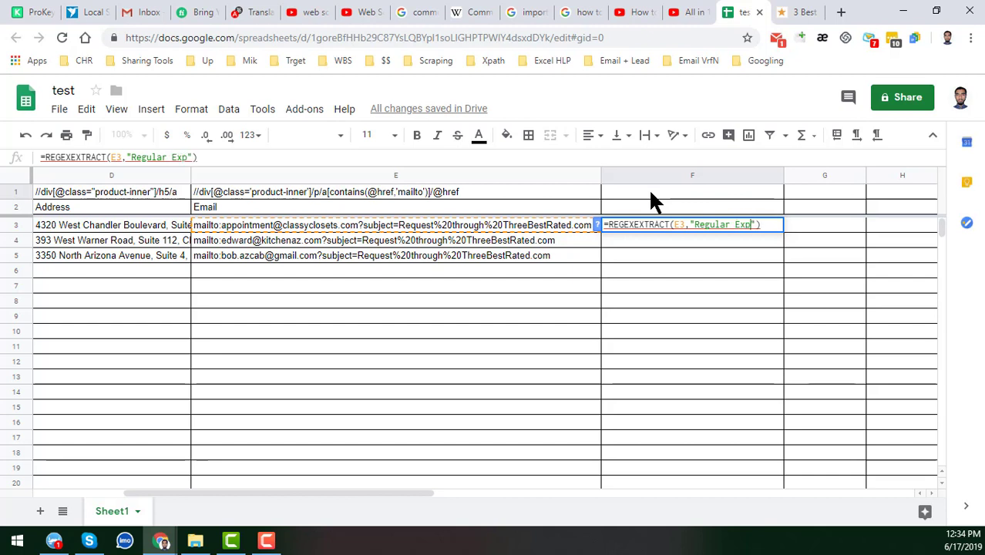
{"action": "type", "text": "ssion"}
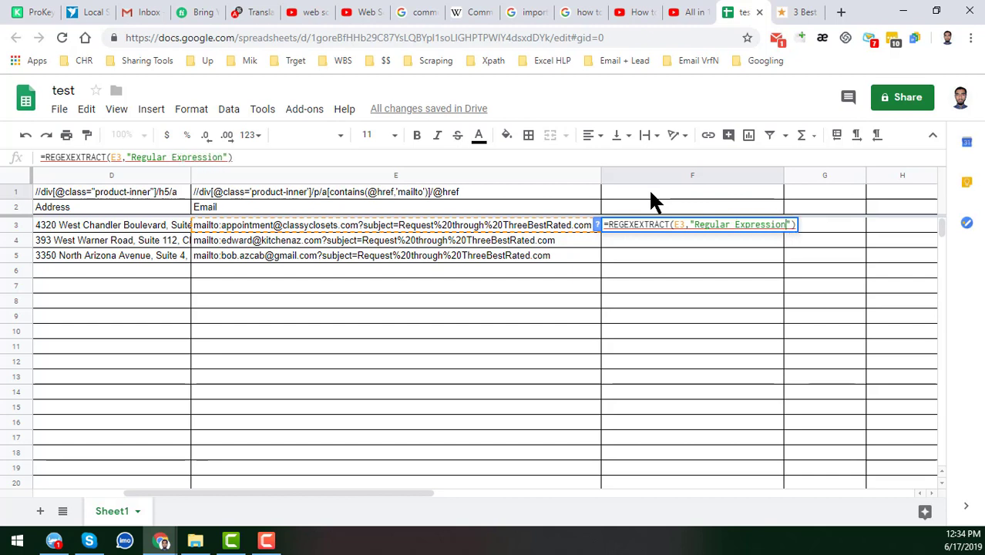
{"action": "key", "text": "Return"}
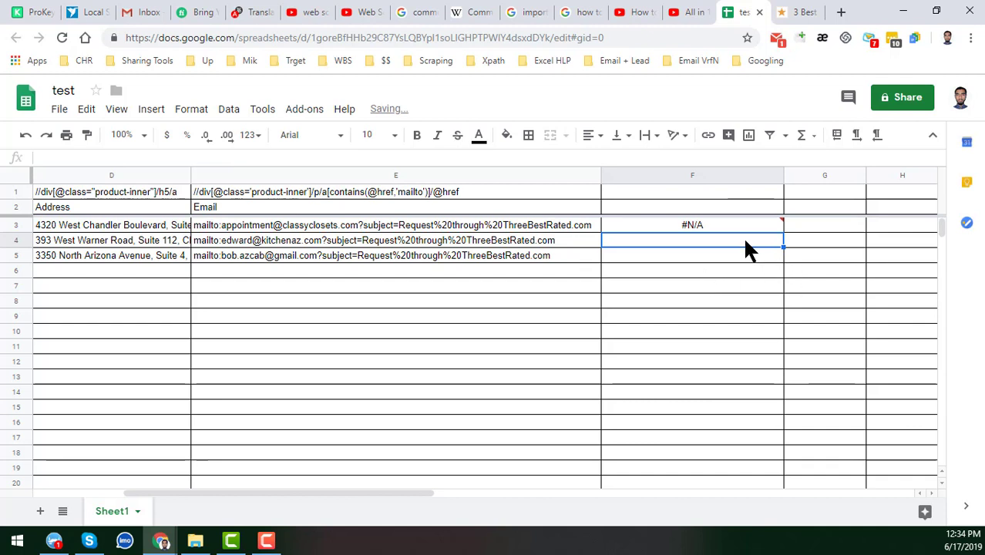
{"action": "left_click", "coordinate": [716, 226]}
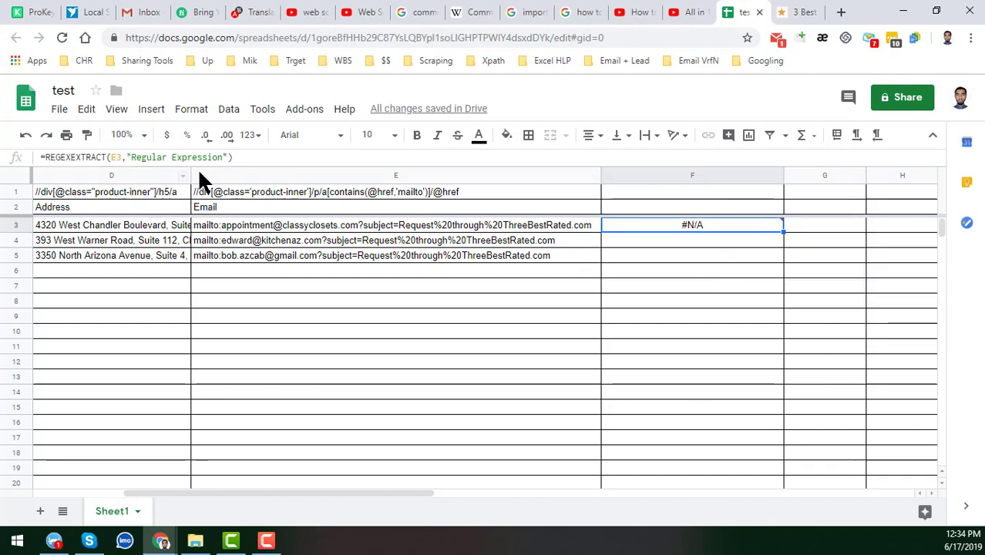
{"action": "mouse_move", "coordinate": [682, 229]}
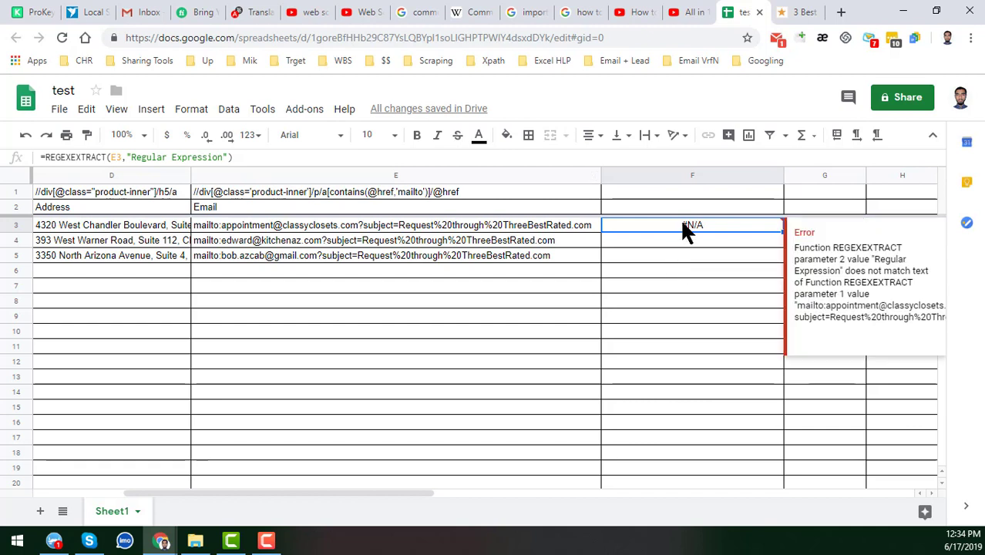
{"action": "left_click_drag", "start_coordinate": [127, 157], "coordinate": [229, 157]}
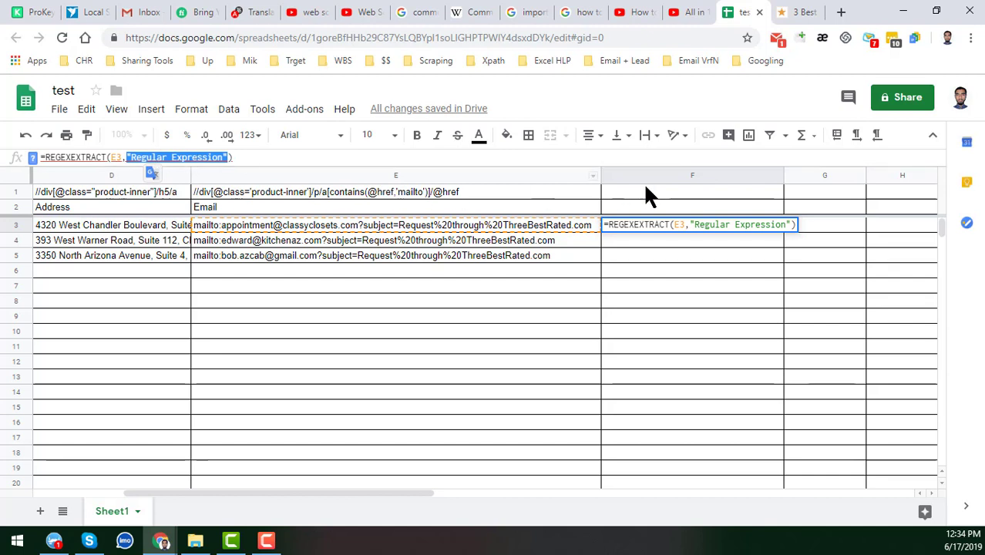
{"action": "left_click", "coordinate": [623, 193]}
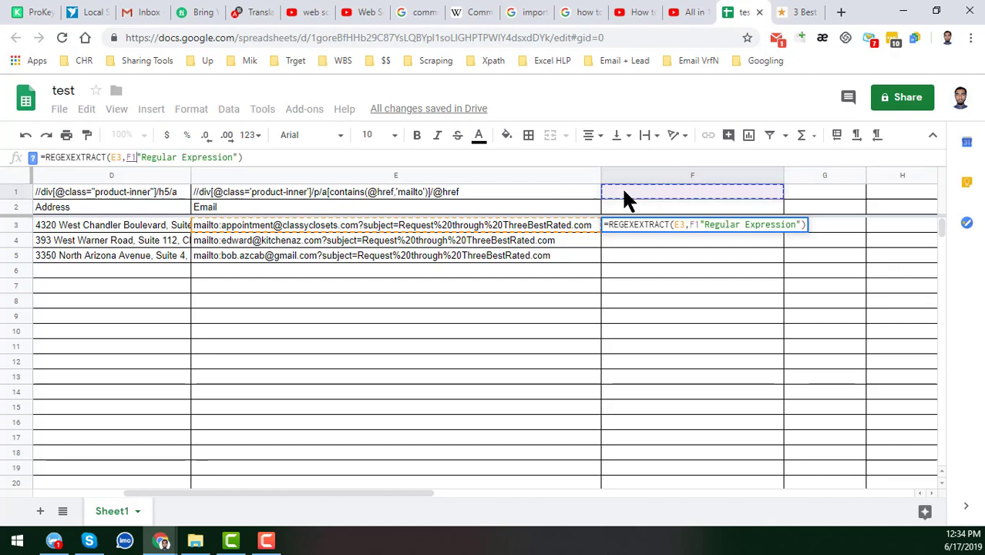
{"action": "left_click", "coordinate": [690, 224]}
{"action": "key", "text": "Delete"}
{"action": "key", "text": "Delete"}
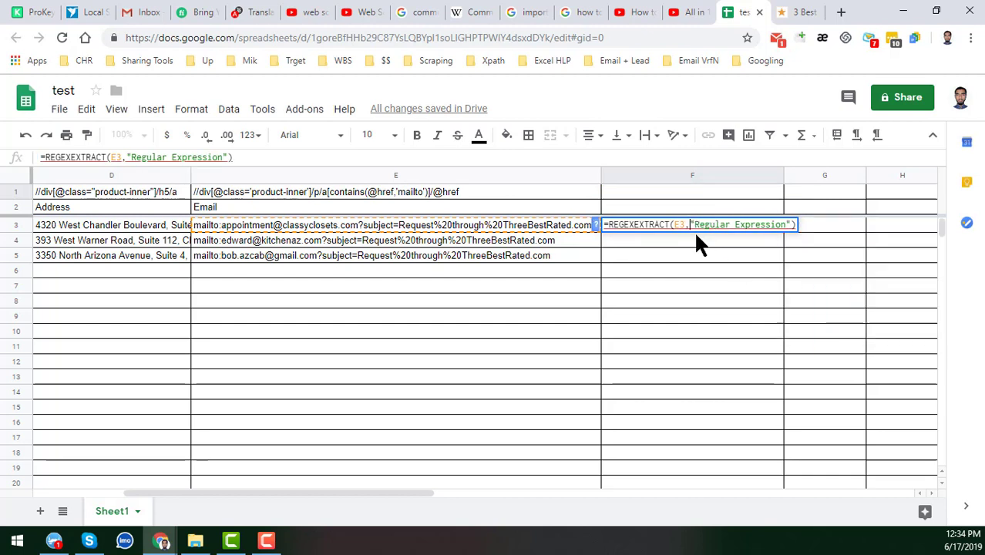
{"action": "key", "text": "Return"}
- Enter the placeholder text "Regex" in cell F1 and compare it with the formula in F3
{"action": "left_click", "coordinate": [690, 193]}
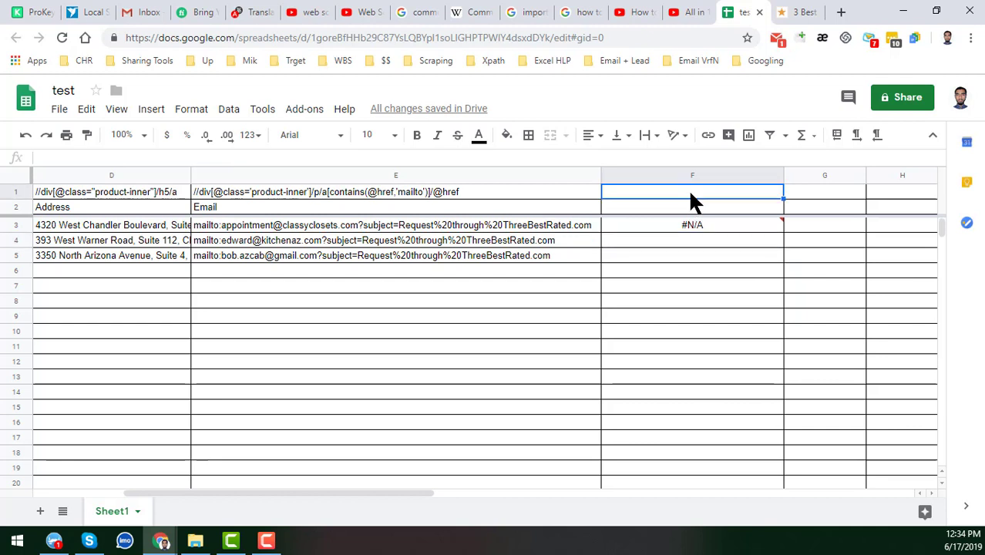
{"action": "type", "text": "Regex"}
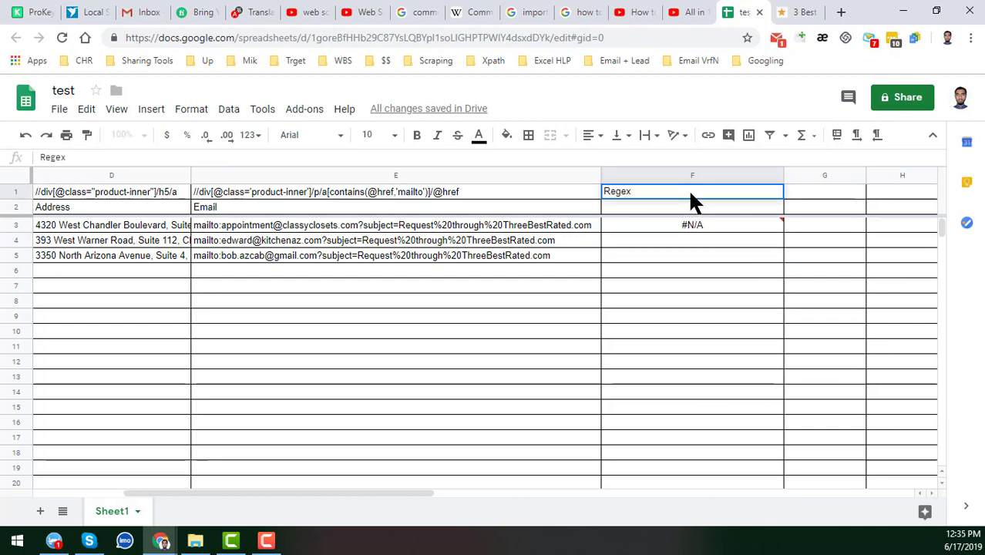
{"action": "key", "text": "Return"}
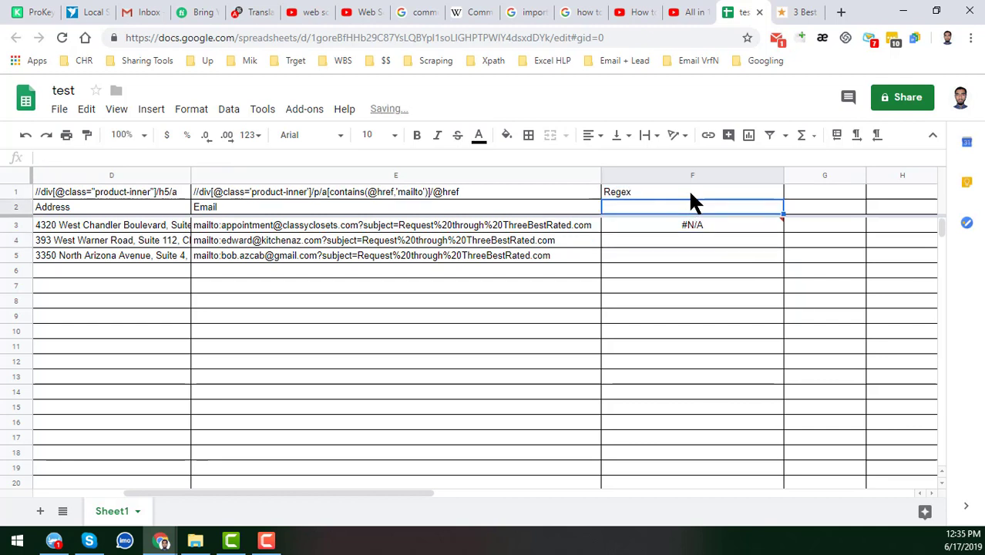
{"action": "left_click", "coordinate": [691, 228]}
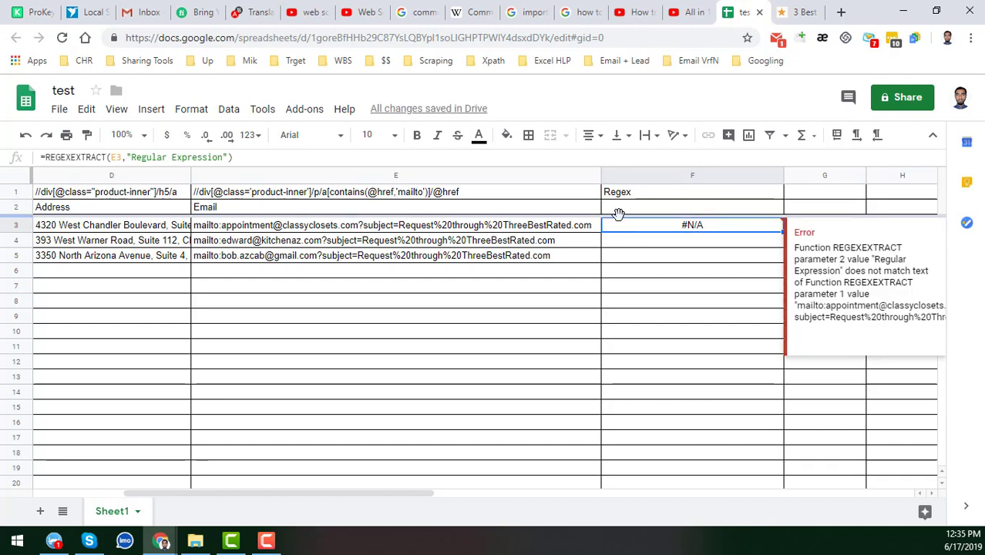
{"action": "left_click", "coordinate": [645, 198]}
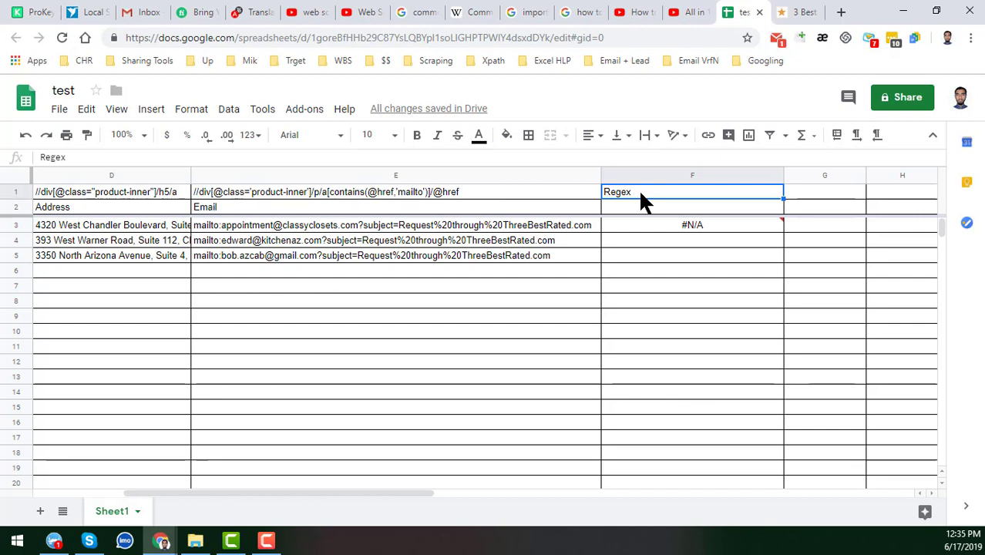
{"action": "left_click", "coordinate": [687, 229]}
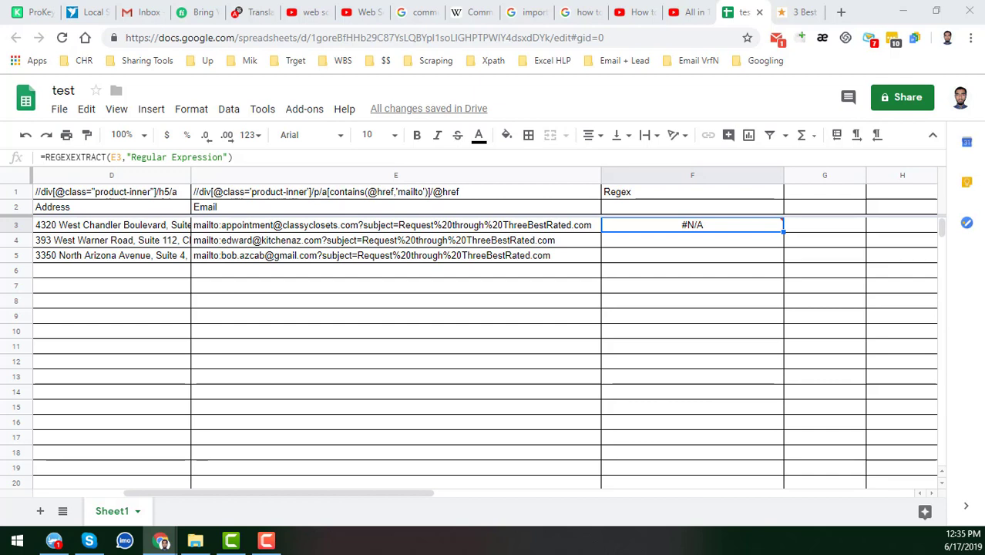
- Replace the contents of cell F1 with the email pattern [A-z0-9._%+-]+@[A-z0-9.-]+\.[A-z]{2,4}
{"action": "left_click", "coordinate": [625, 194]}
{"action": "key", "text": "Delete"}
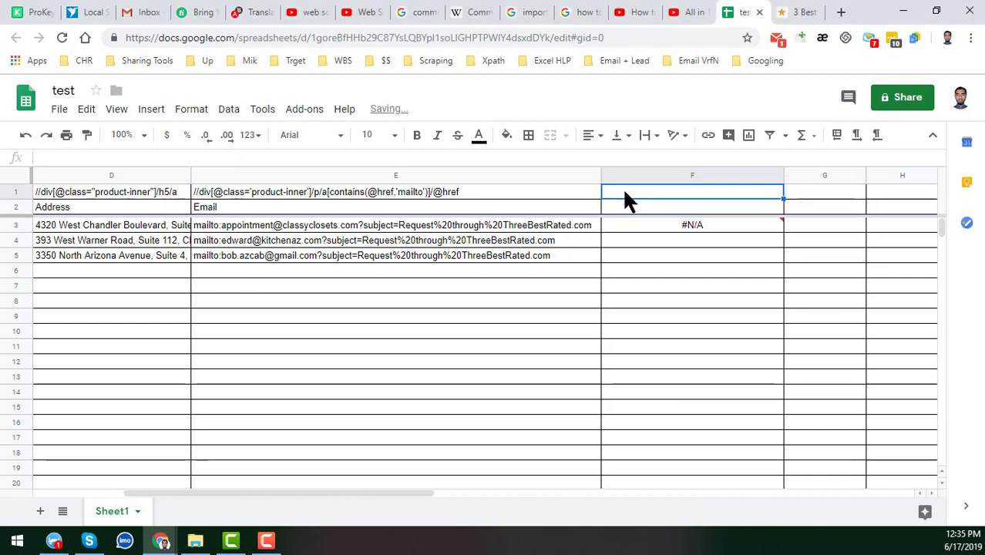
{"action": "type", "text": "[A-z0-9._%+-]+@[A-z0-9.-]+\\.[A-z]{2,4}"}
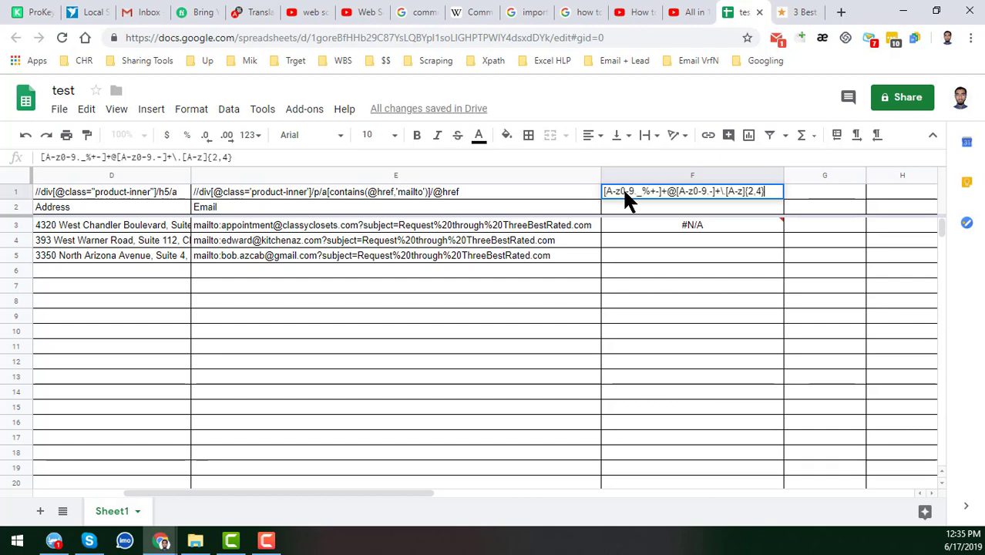
{"action": "mouse_move", "coordinate": [760, 230]}
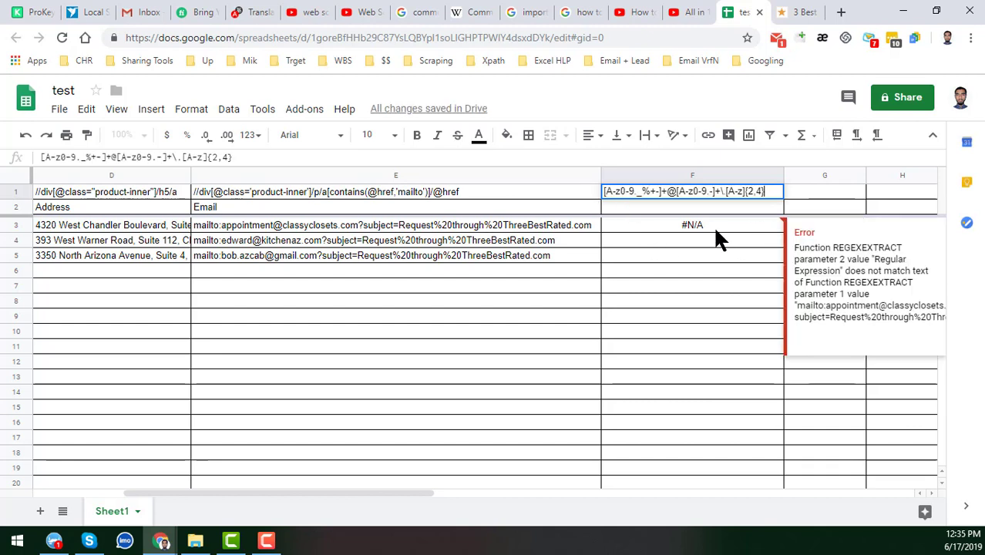
{"action": "key", "text": "Return"}
{"action": "left_click", "coordinate": [716, 191]}
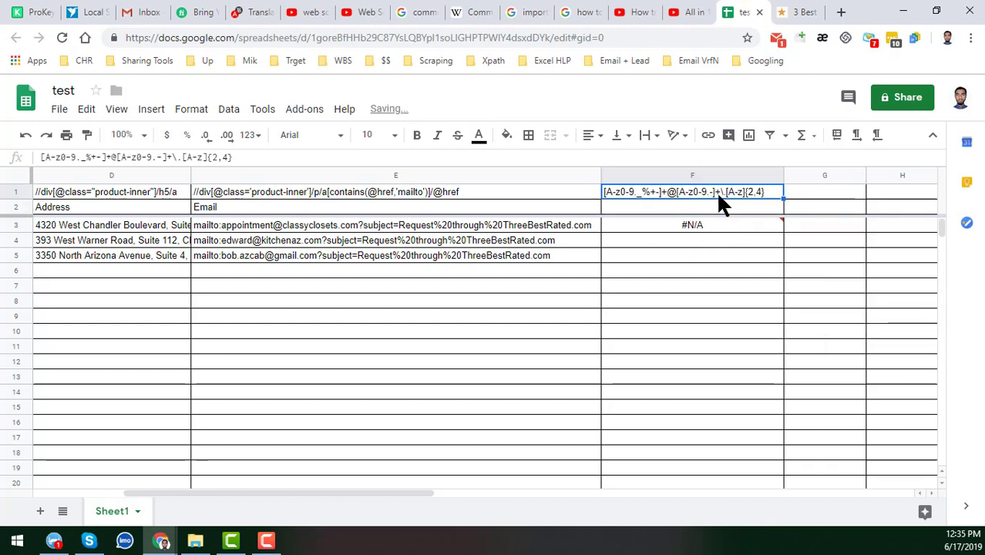
{"action": "left_click", "coordinate": [659, 230]}
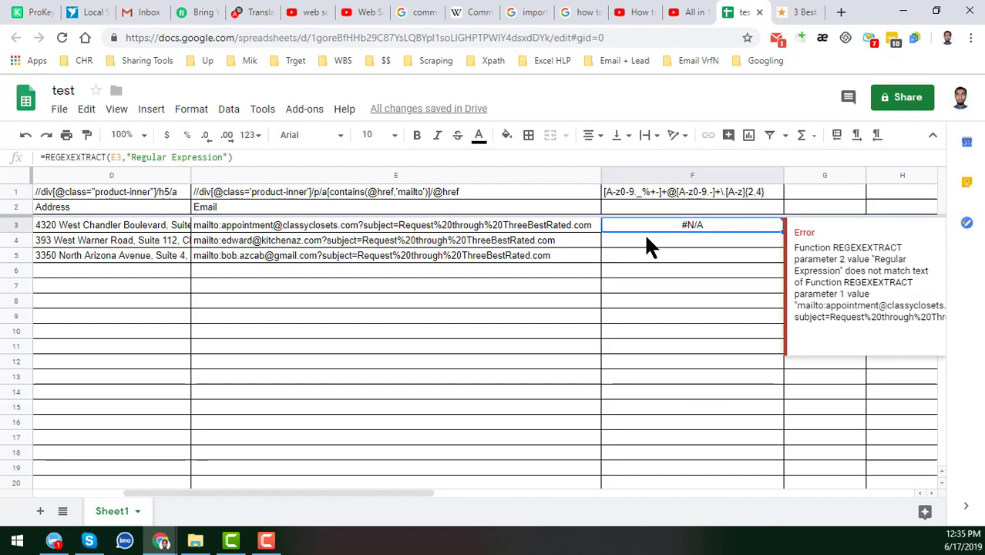
{"action": "left_click", "coordinate": [692, 198]}
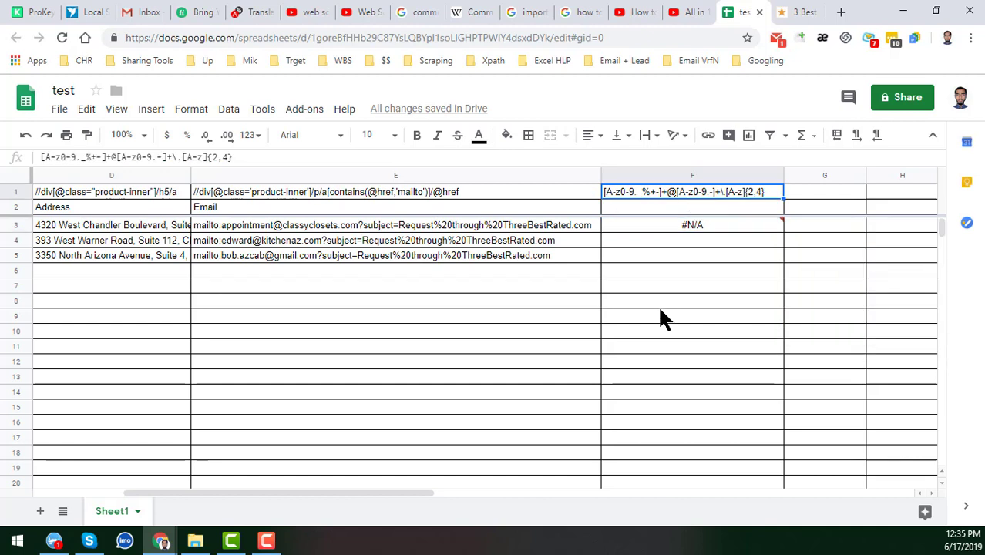
- Remove the text Regular Expression from between the quotes of the F3 formula, leaving =REGEXEXTRACT(E3,"")
{"action": "left_click", "coordinate": [674, 224]}
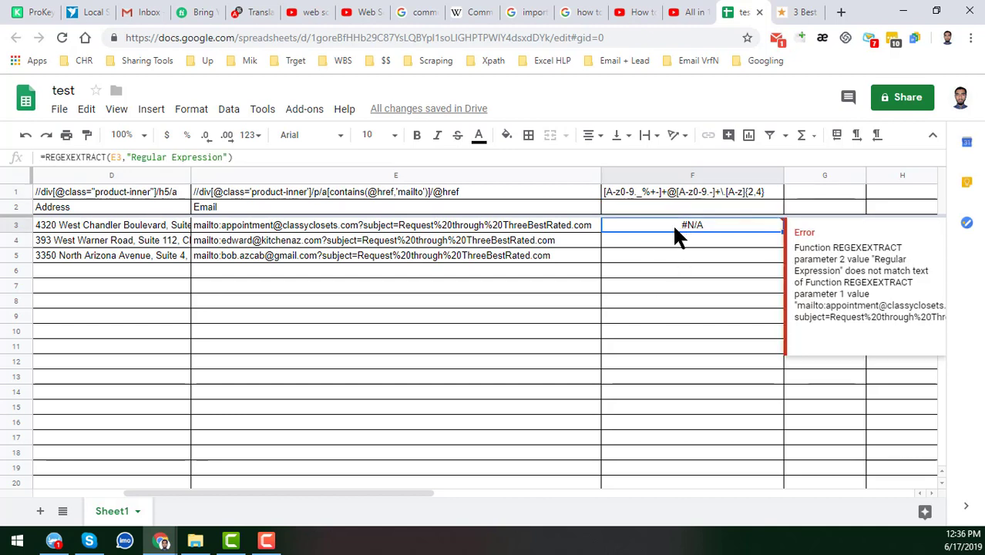
{"action": "left_click", "coordinate": [134, 156]}
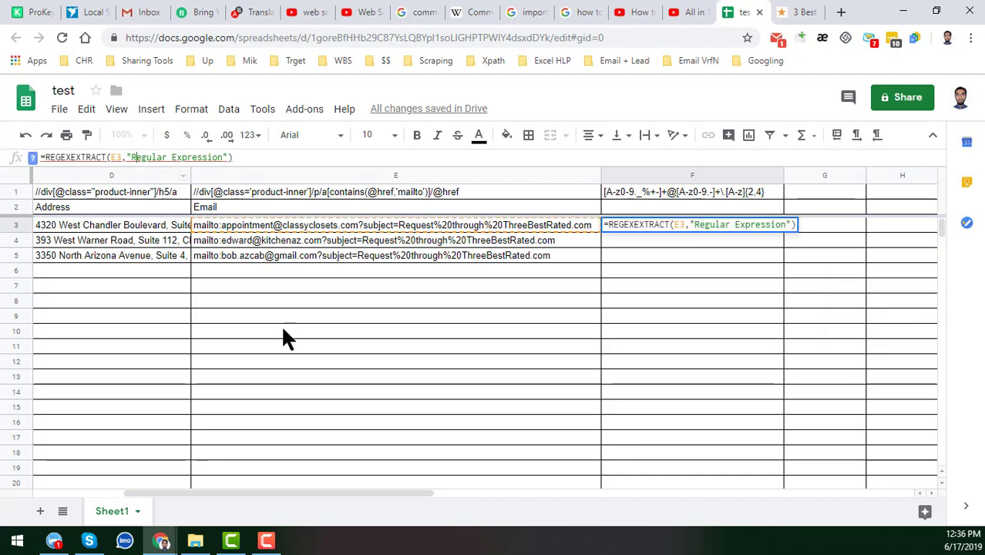
{"action": "key", "text": "shift+Right"}
{"action": "key", "text": "shift+Right"}
{"action": "key", "text": "shift+Right"}
{"action": "key", "text": "shift+Right"}
{"action": "key", "text": "shift+Right"}
{"action": "key", "text": "shift+Right"}
{"action": "key", "text": "shift+Right"}
{"action": "key", "text": "shift+Right"}
{"action": "key", "text": "shift+Right"}
{"action": "key", "text": "shift+Right"}
{"action": "key", "text": "shift+Right"}
{"action": "key", "text": "shift+Right"}
{"action": "key", "text": "shift+Right"}
{"action": "key", "text": "shift+Right"}
{"action": "key", "text": "shift+Right"}
{"action": "key", "text": "shift+Right"}
{"action": "key", "text": "shift+Right"}
{"action": "key", "text": "shift+Right"}
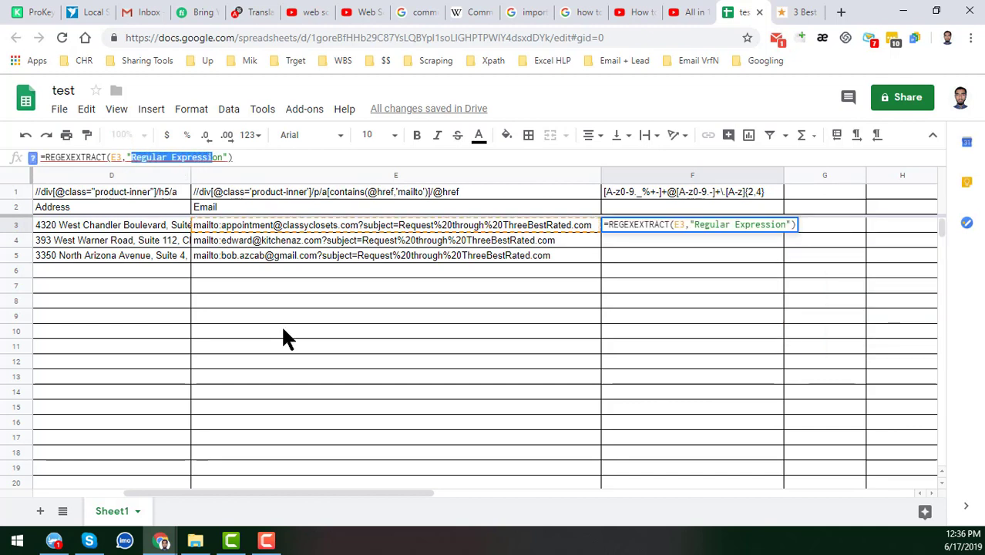
{"action": "key", "text": "BackSpace"}
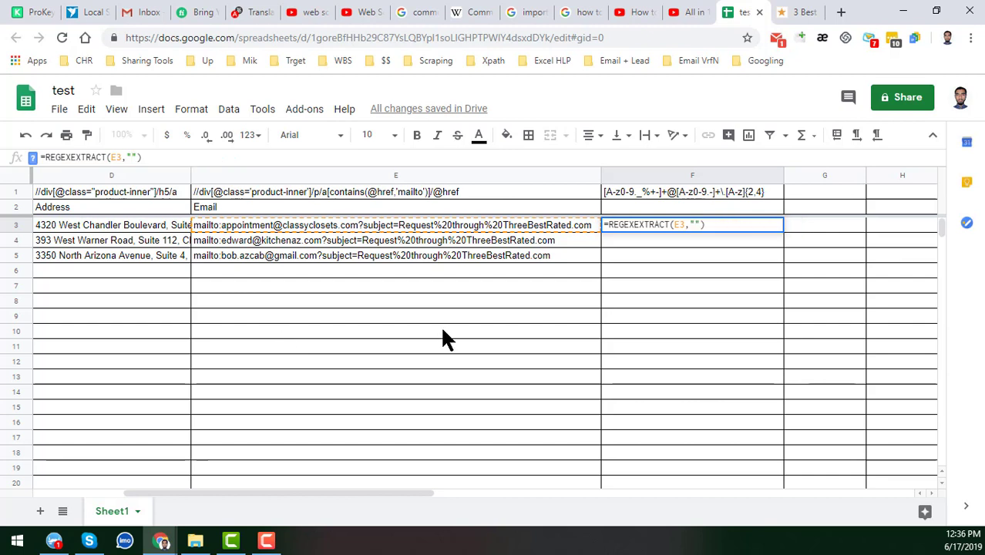
{"action": "left_click", "coordinate": [692, 192]}
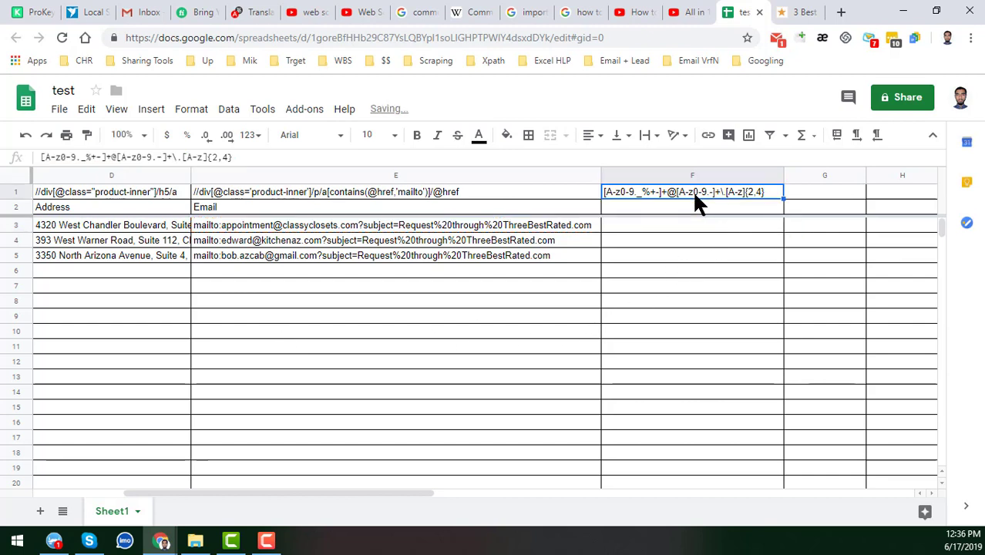
- Replace the empty quotes in the F3 formula with a reference to F1 and compare the extracted result with the source text in E3
{"action": "left_click", "coordinate": [650, 226]}
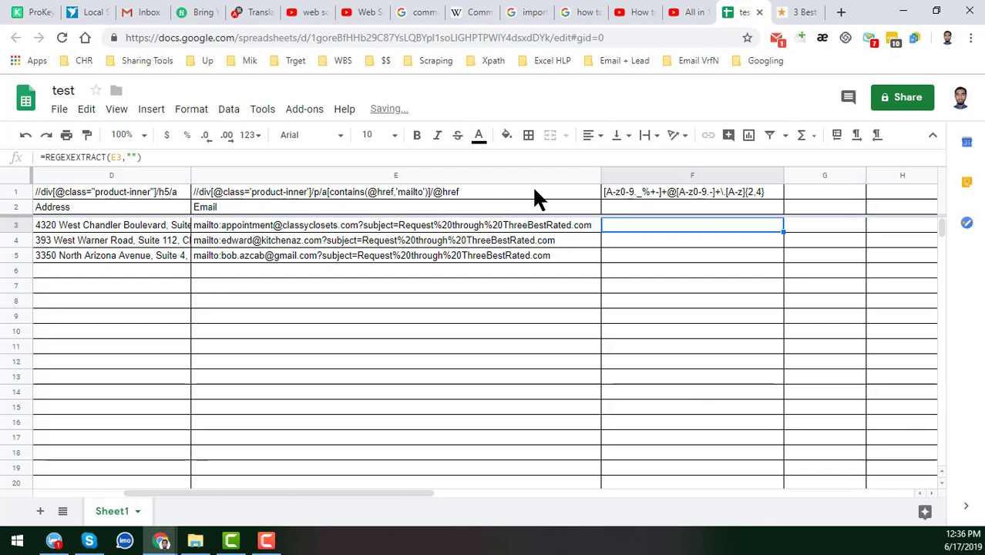
{"action": "left_click", "coordinate": [131, 156]}
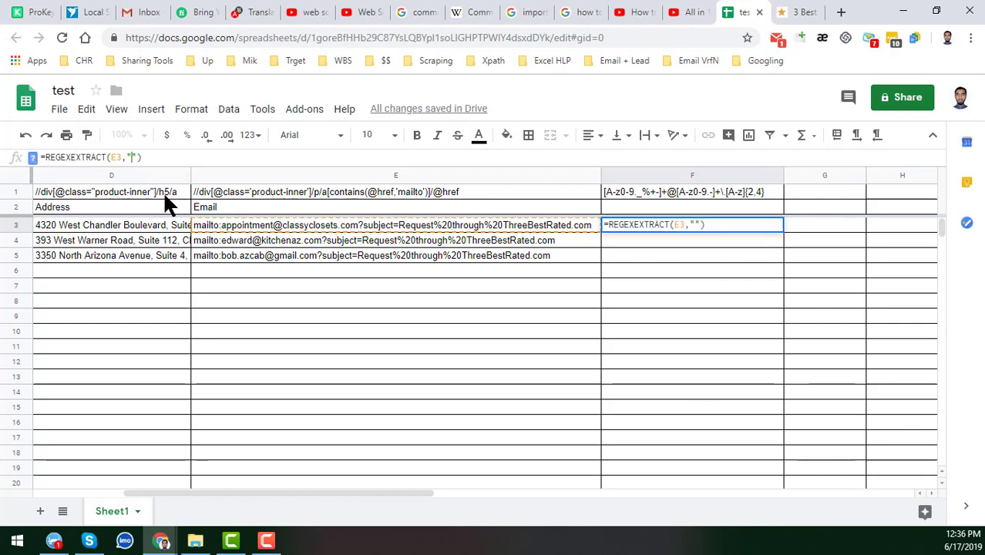
{"action": "key", "text": "Delete"}
{"action": "key", "text": "BackSpace"}
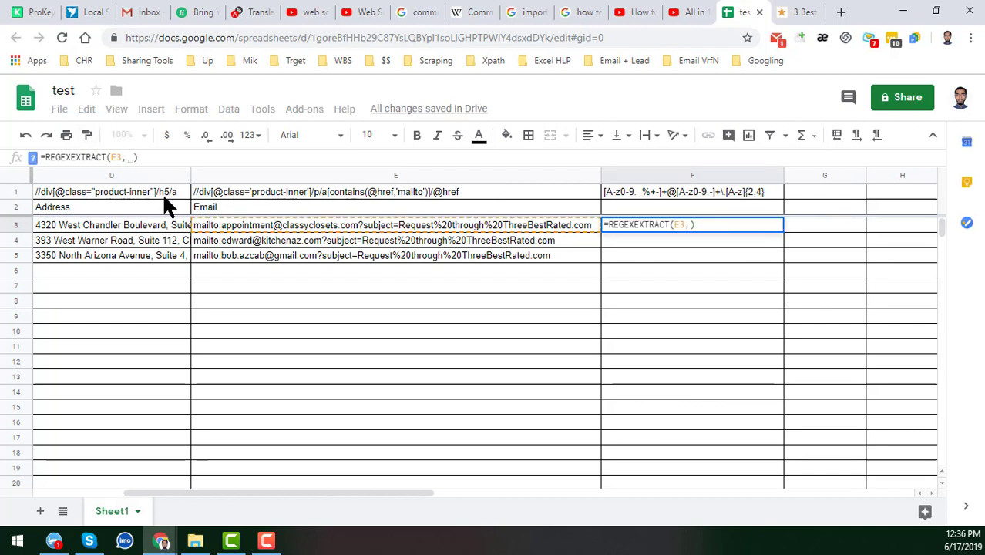
{"action": "left_click", "coordinate": [680, 192]}
{"action": "key", "text": "Return"}
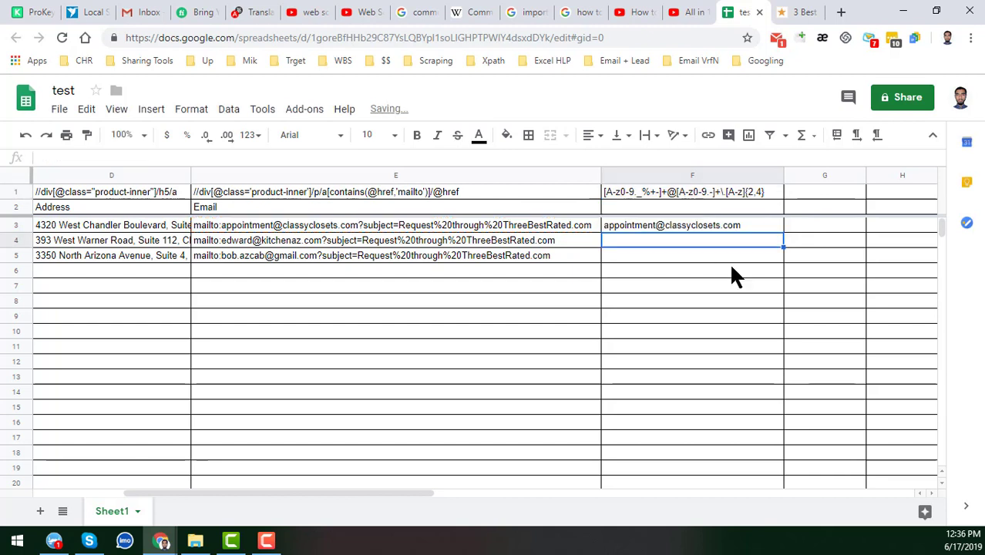
{"action": "left_click", "coordinate": [695, 225]}
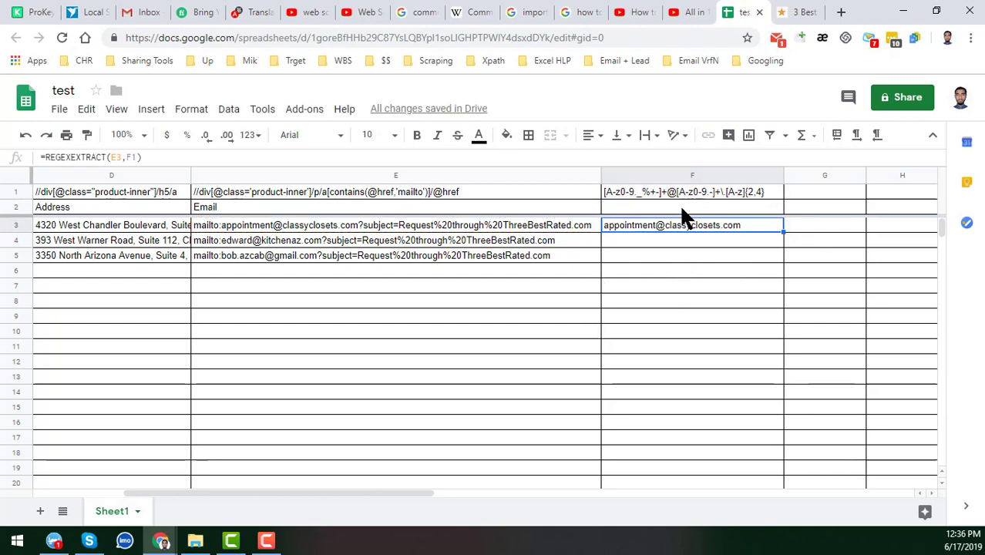
{"action": "left_click", "coordinate": [689, 188]}
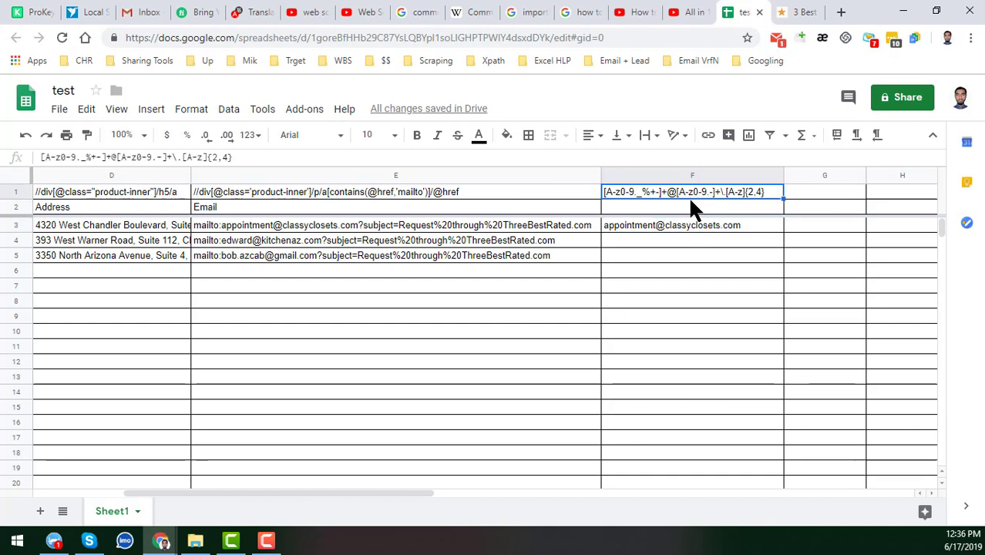
{"action": "left_click", "coordinate": [636, 224]}
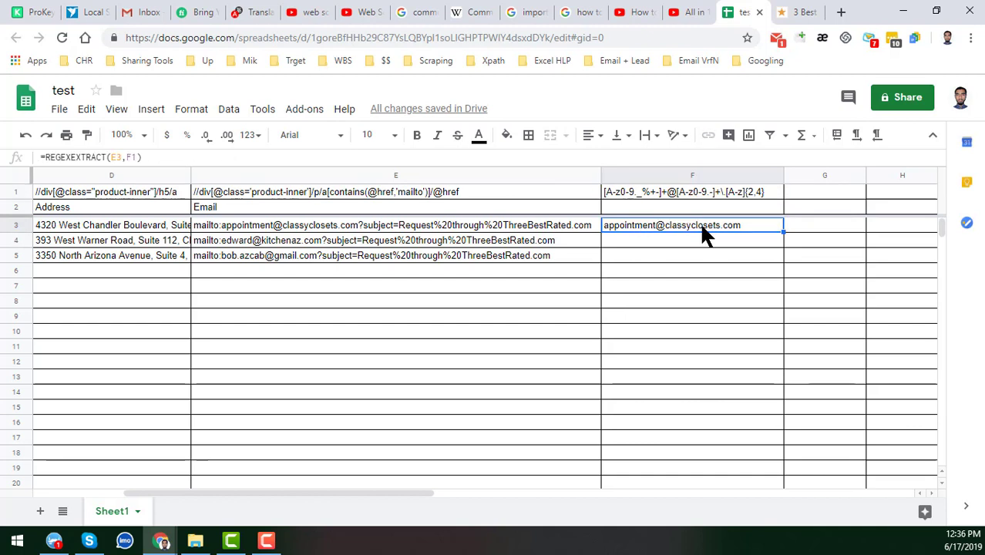
{"action": "left_click", "coordinate": [516, 222]}
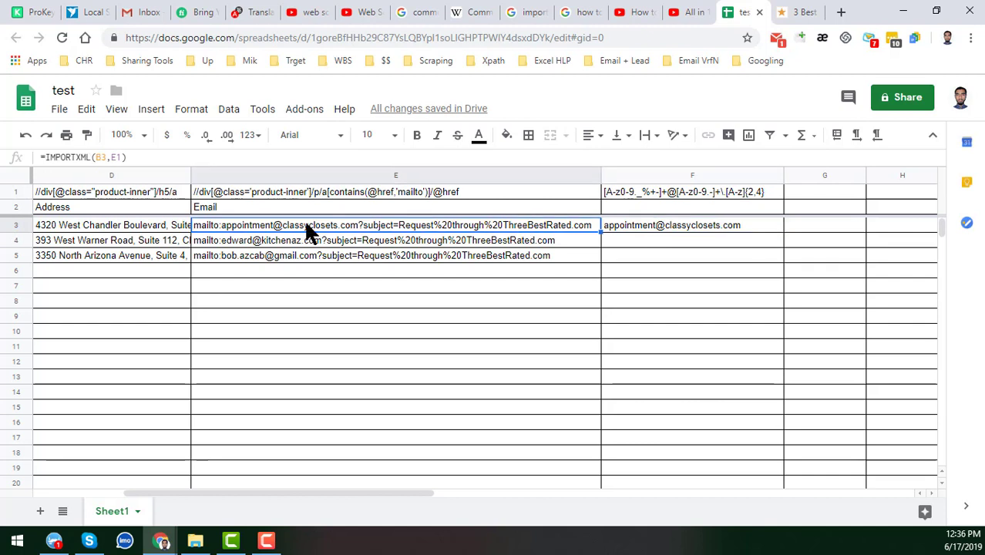
{"action": "left_click", "coordinate": [631, 225]}
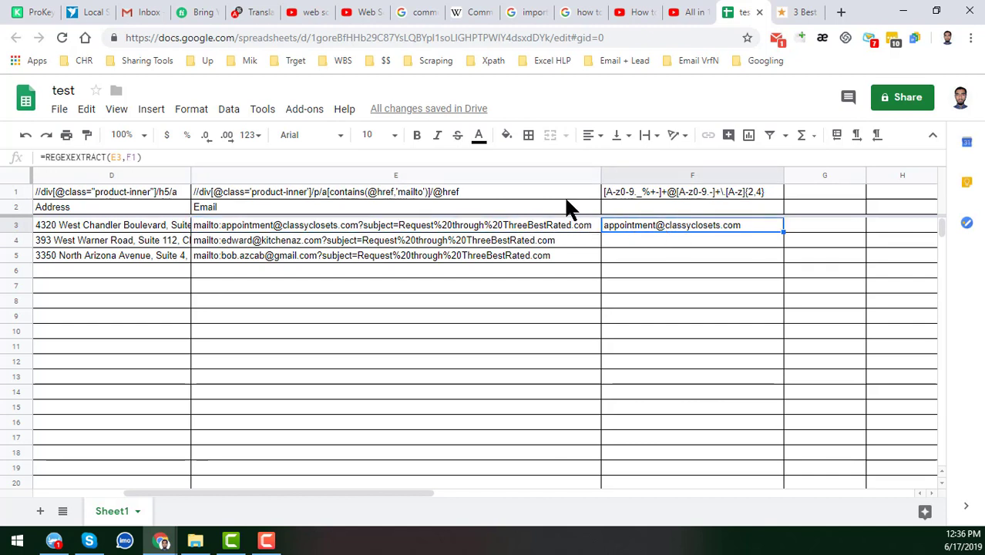
- Copy the mailto strings in E3:E5 and paste them as plain values repeatedly down column E through E17
{"action": "left_click", "coordinate": [536, 224]}
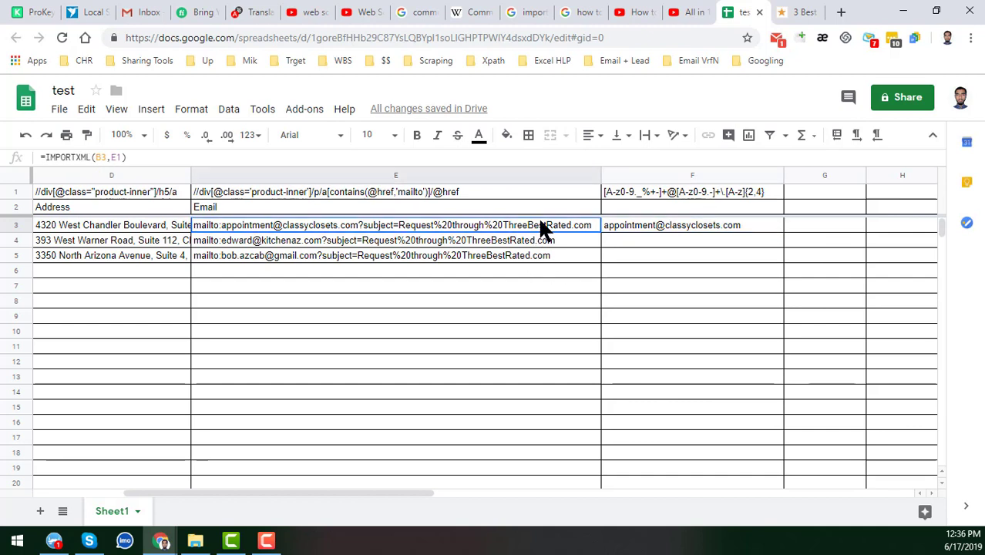
{"action": "left_click", "coordinate": [553, 253], "text": "shift"}
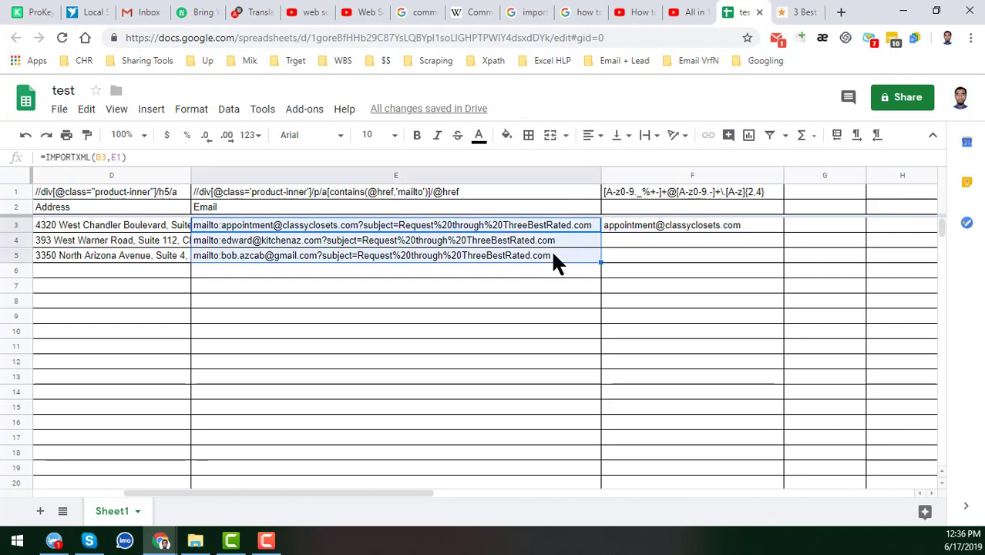
{"action": "left_click", "coordinate": [491, 448], "text": "shift"}
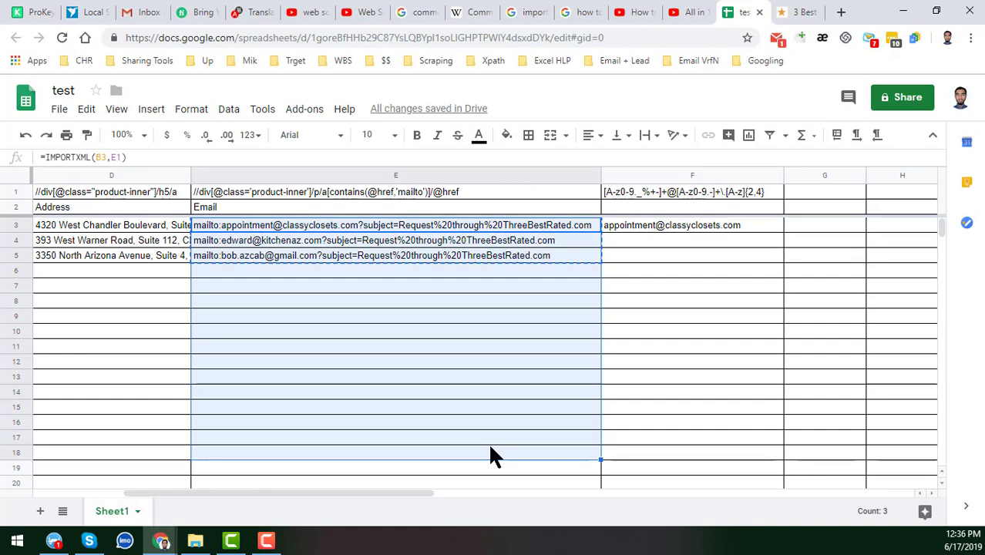
{"action": "key", "text": "ctrl+v"}
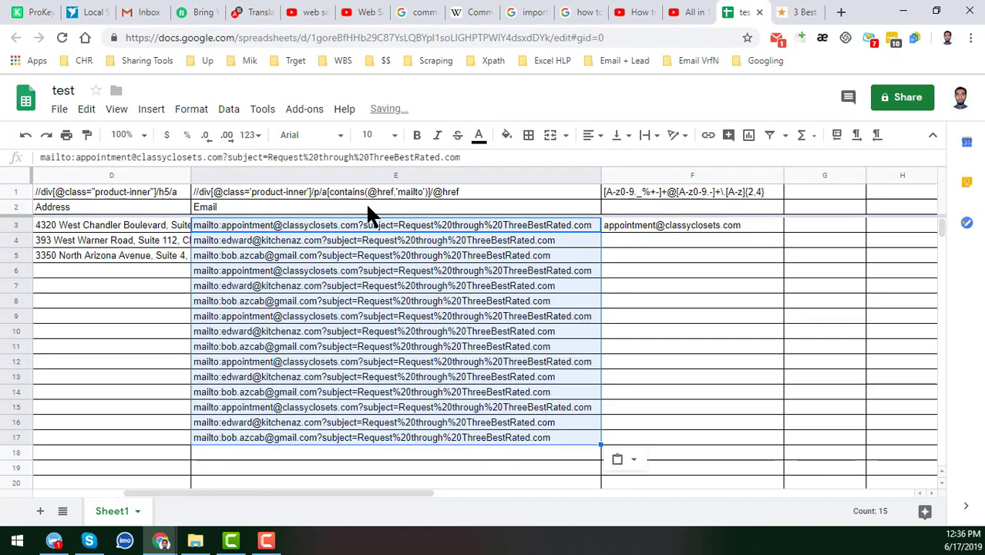
{"action": "left_click", "coordinate": [712, 221]}
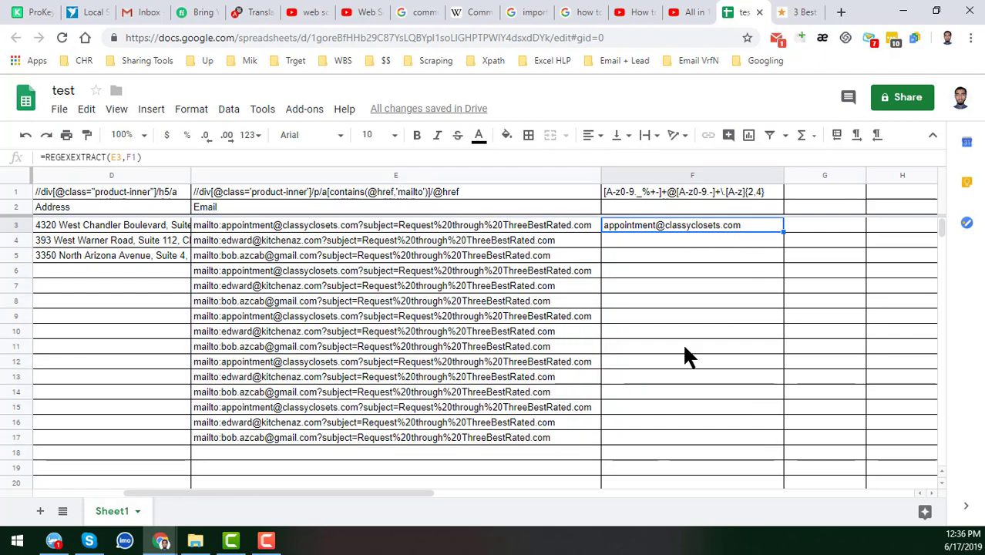
{"action": "left_click", "coordinate": [676, 190]}
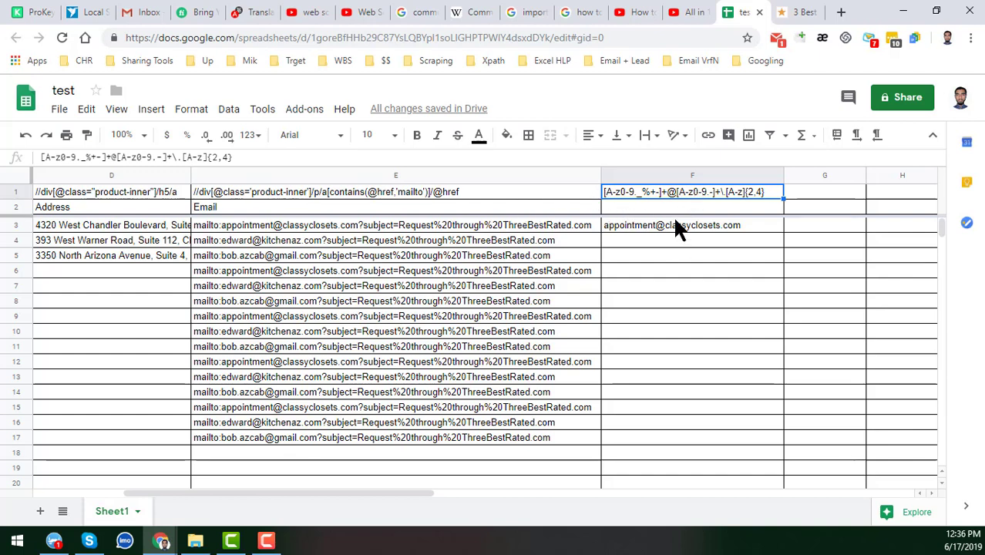
- Make the F1 reference in the F3 formula absolute as $F$1 and fill the formula down through F17
{"action": "left_click", "coordinate": [675, 227]}
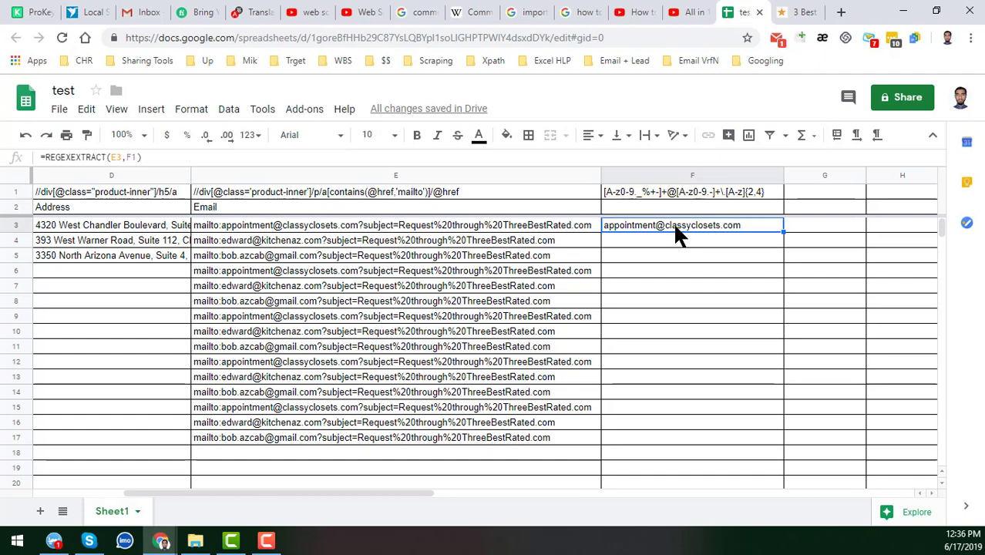
{"action": "left_click", "coordinate": [131, 157]}
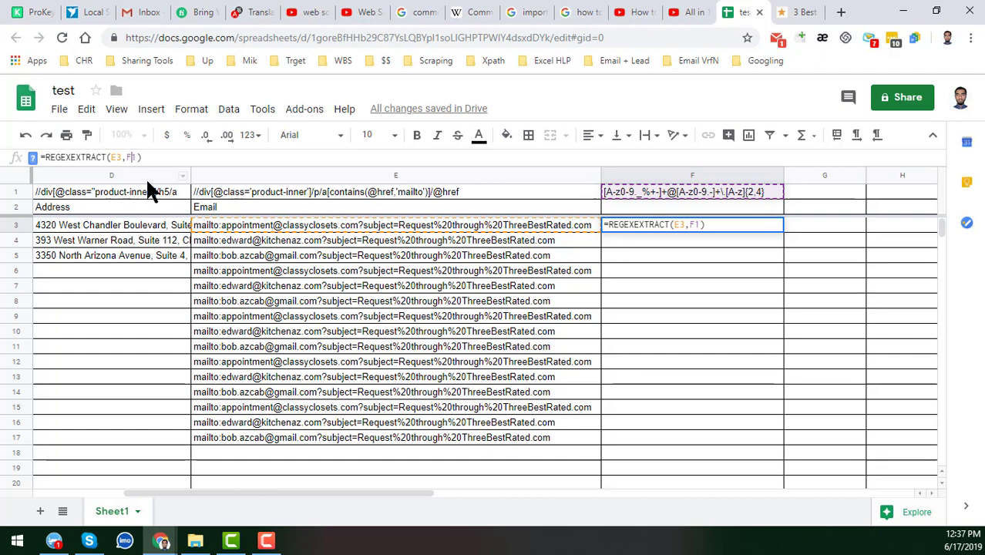
{"action": "key", "text": "F4"}
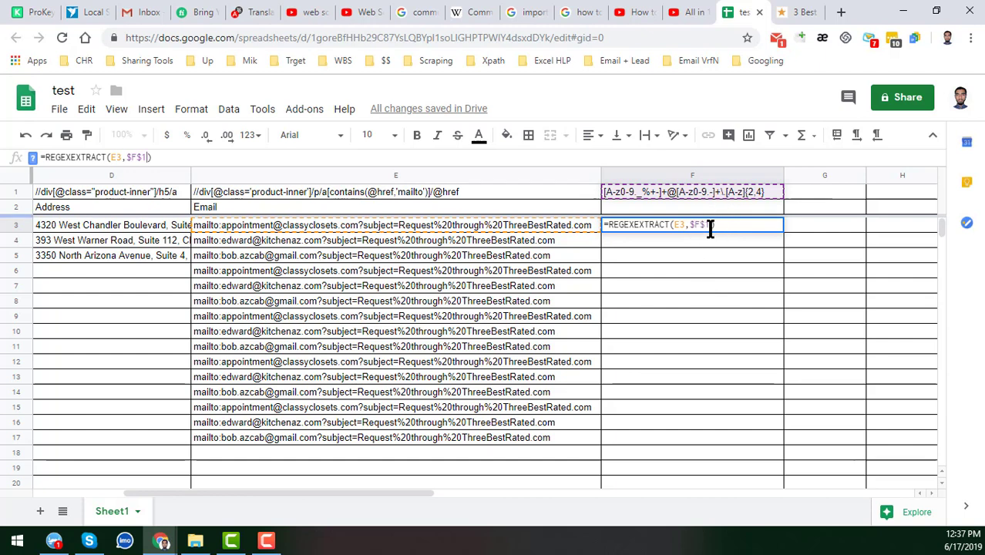
{"action": "key", "text": "Return"}
{"action": "left_click", "coordinate": [742, 226]}
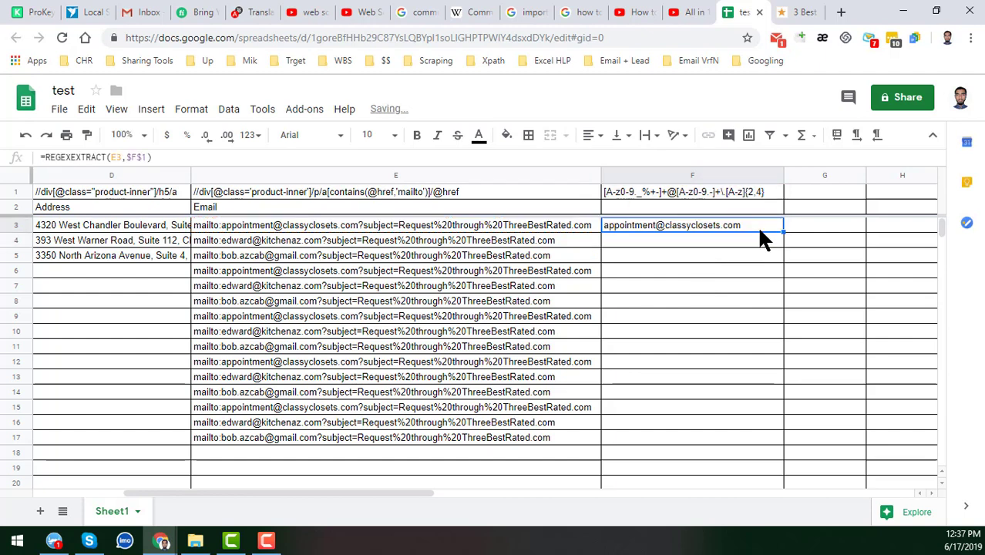
{"action": "left_click_drag", "start_coordinate": [784, 231], "coordinate": [752, 433]}
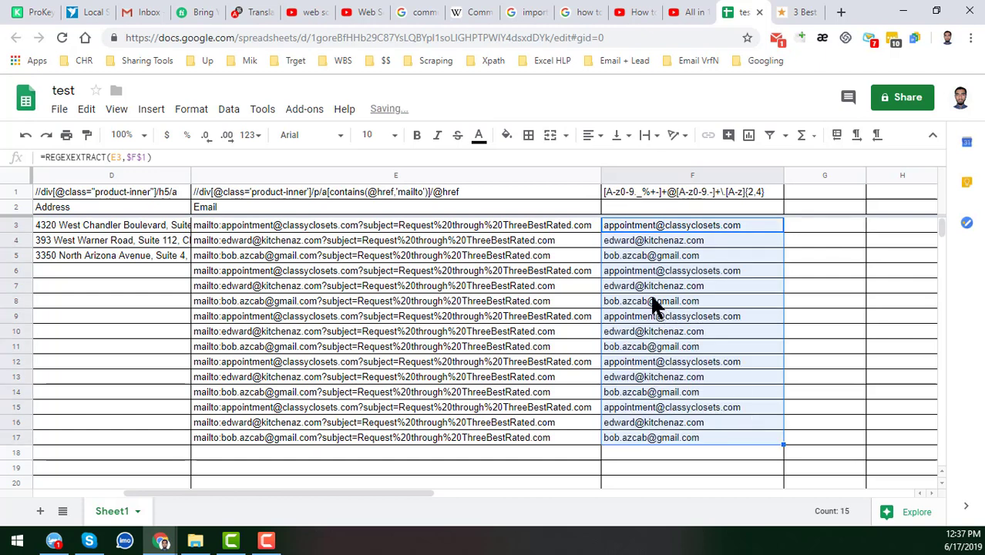
- Compare the extracted email addresses in F3:F17 with their source mailto strings in column E
{"action": "left_click", "coordinate": [621, 243]}
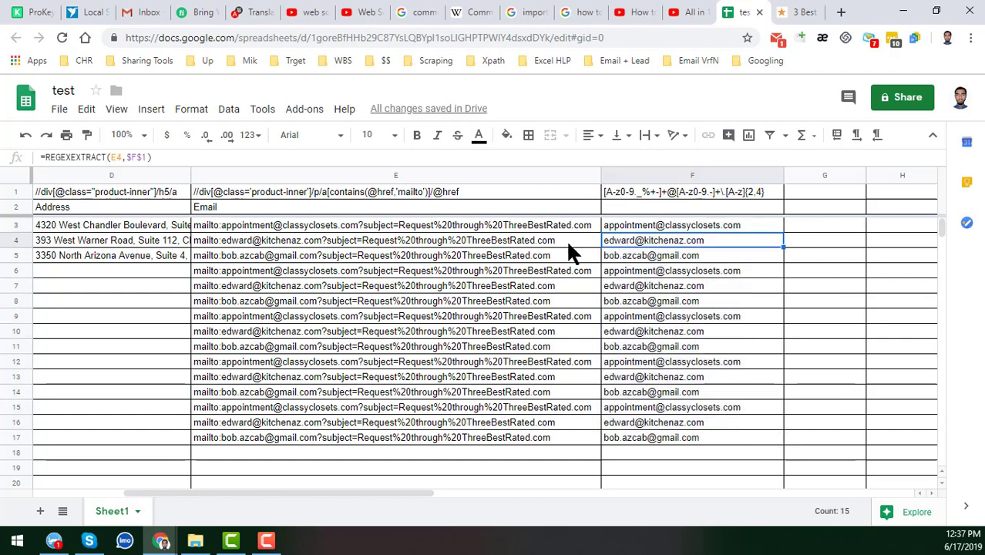
{"action": "left_click", "coordinate": [356, 239]}
{"action": "left_click", "coordinate": [617, 259]}
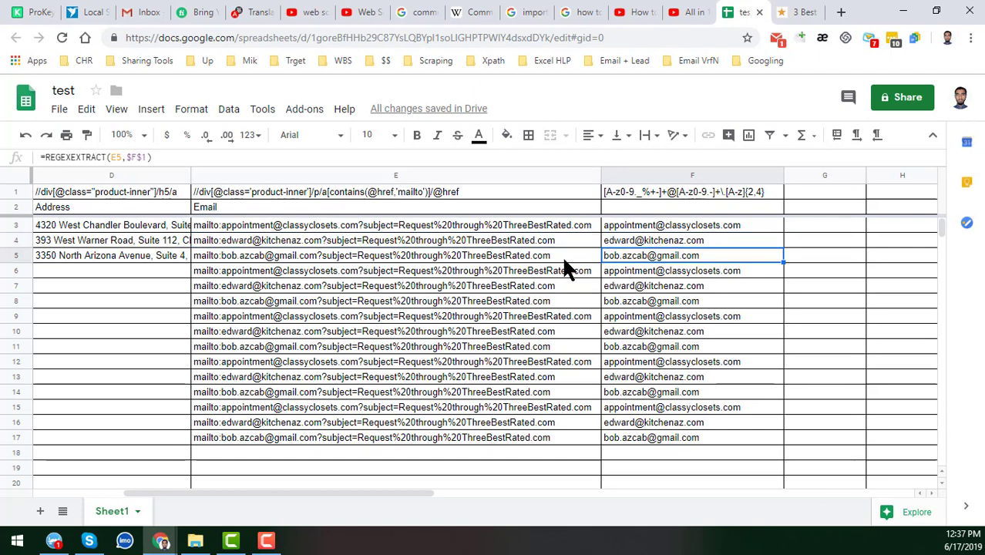
{"action": "left_click", "coordinate": [549, 262]}
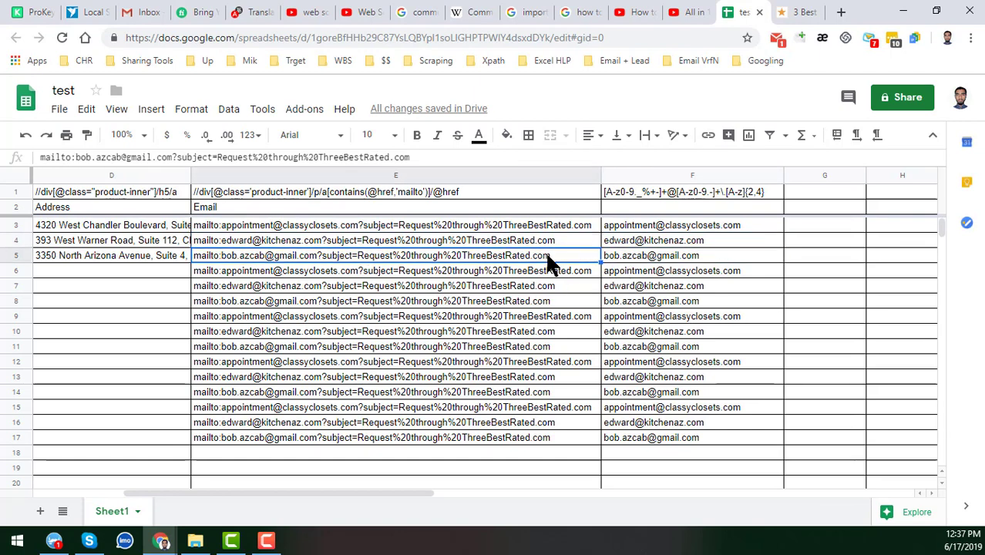
{"action": "left_click", "coordinate": [660, 278]}
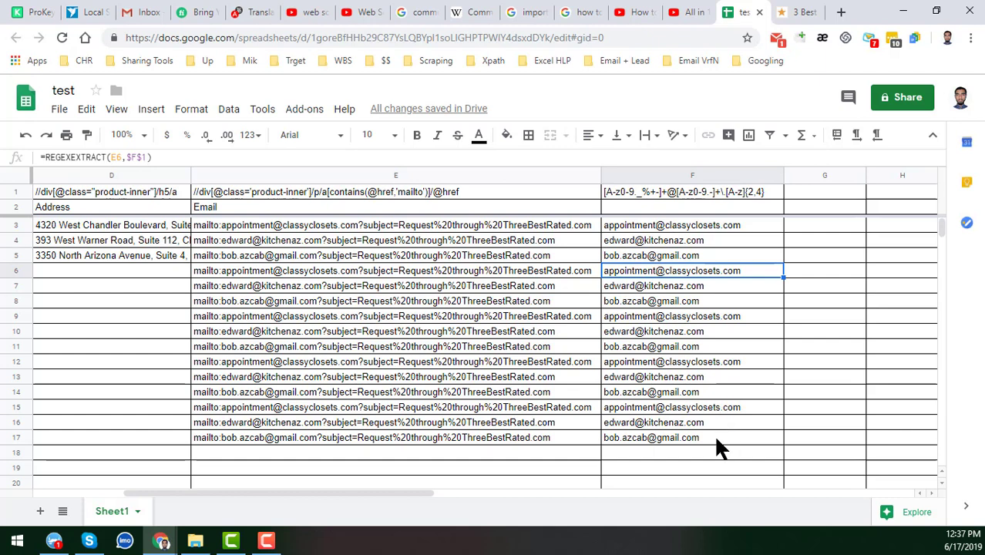
{"action": "left_click", "coordinate": [714, 438]}
{"action": "left_click", "coordinate": [677, 225]}
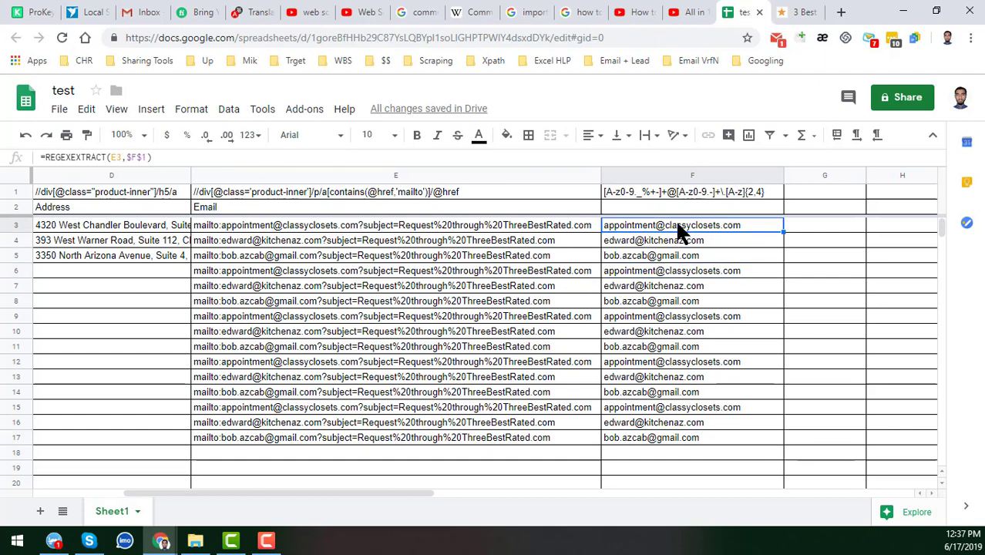
{"action": "left_click", "coordinate": [683, 438]}
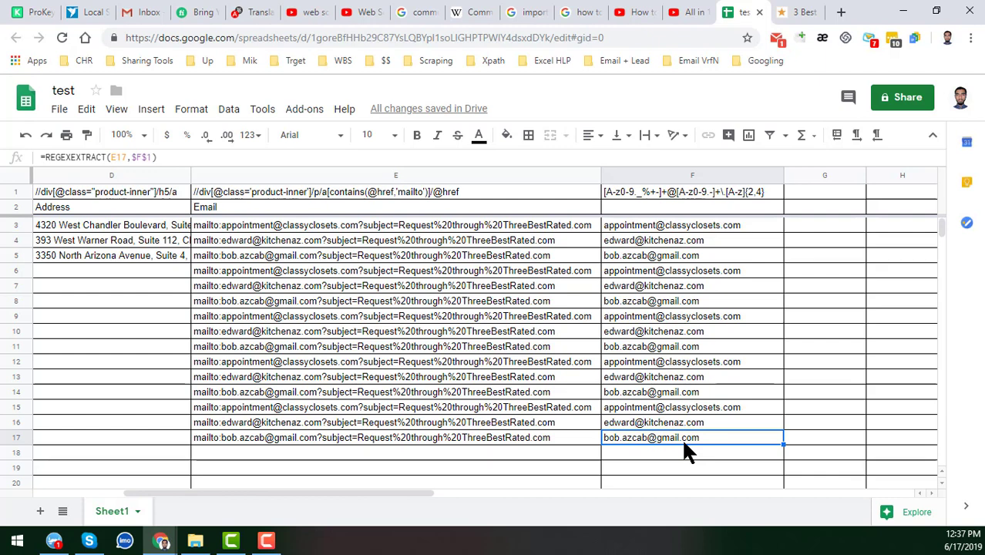
{"action": "left_click", "coordinate": [650, 228]}
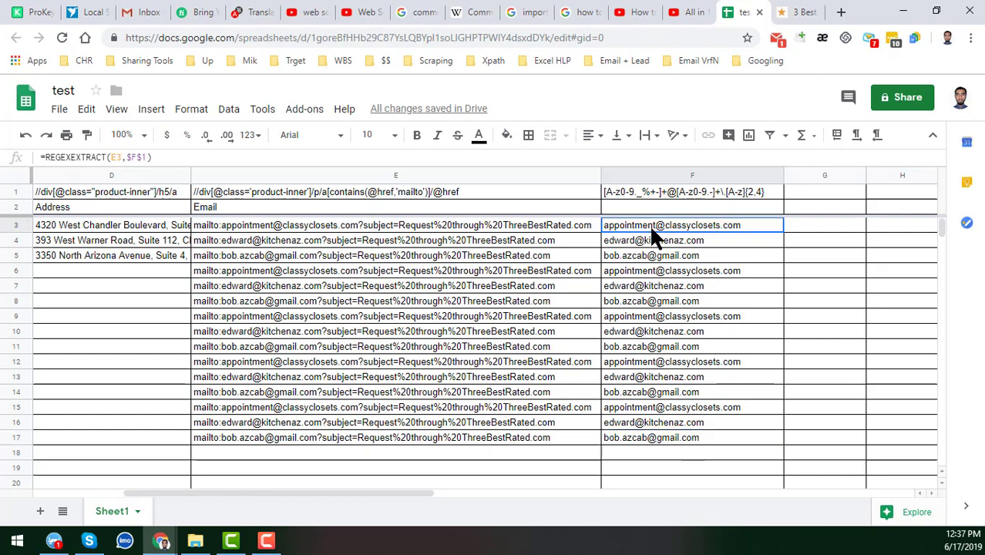
{"action": "key", "text": "Right"}
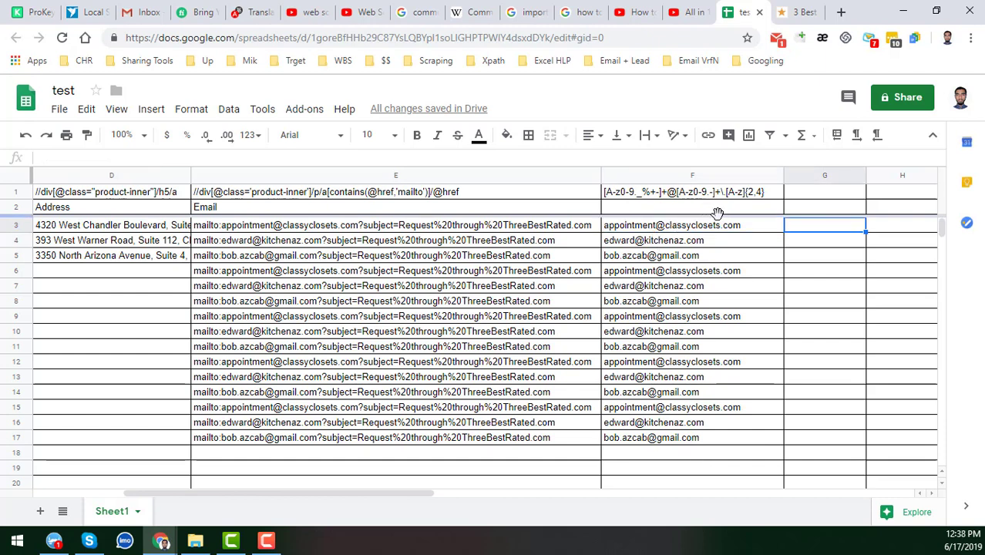
- Widen column F slightly and examine the email pattern in F1 alongside the formula in F3
{"action": "left_click", "coordinate": [764, 198]}
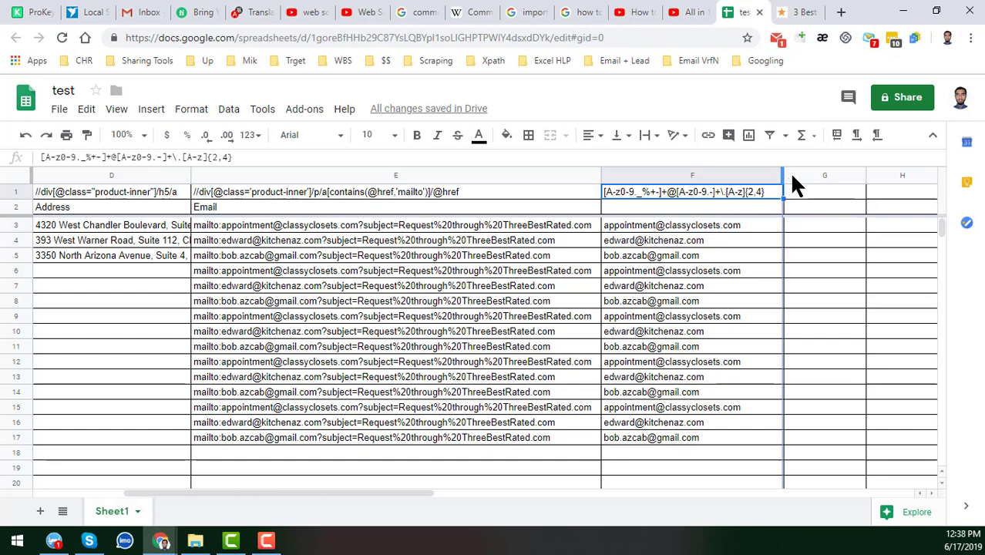
{"action": "left_click_drag", "start_coordinate": [784, 176], "coordinate": [818, 176]}
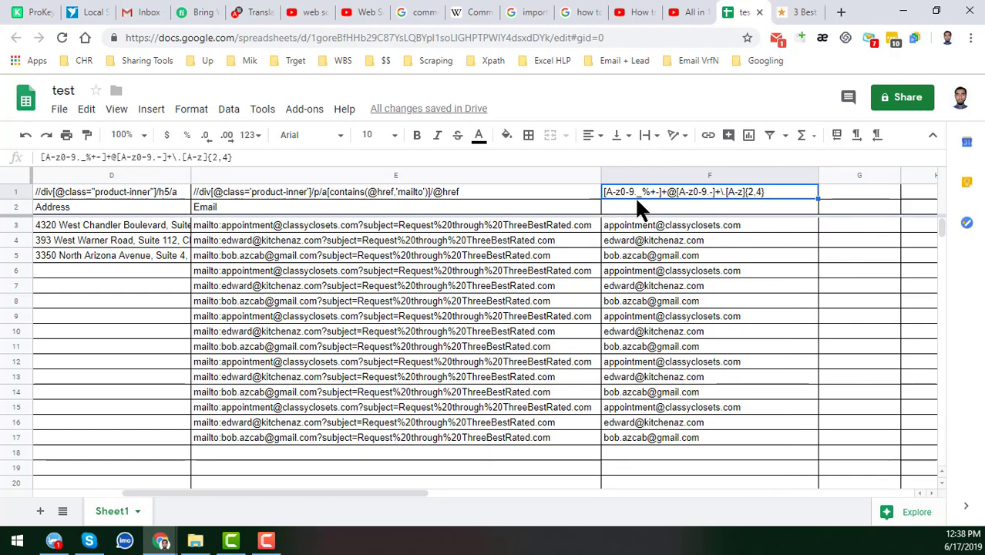
{"action": "double_click", "coordinate": [611, 196]}
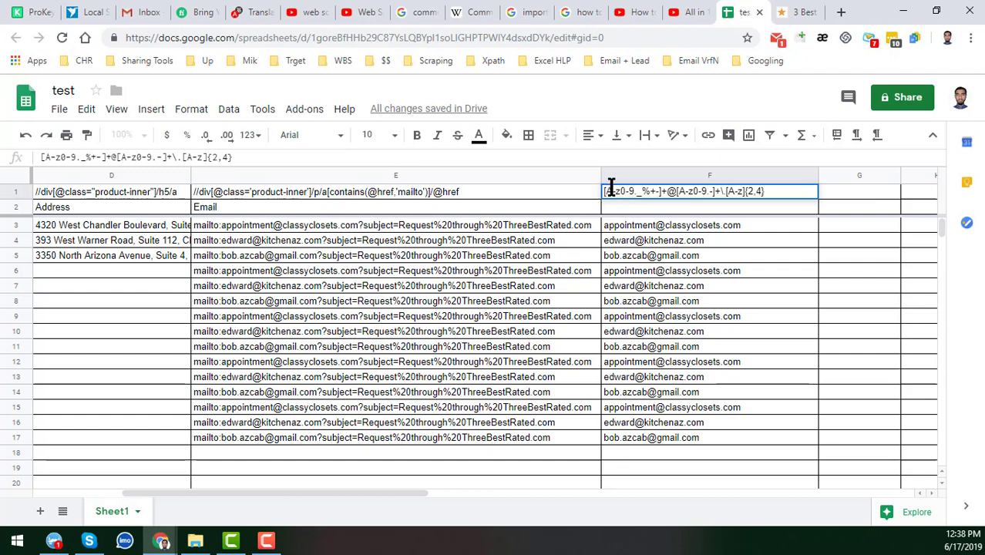
{"action": "left_click", "coordinate": [609, 190]}
{"action": "left_click", "coordinate": [621, 223]}
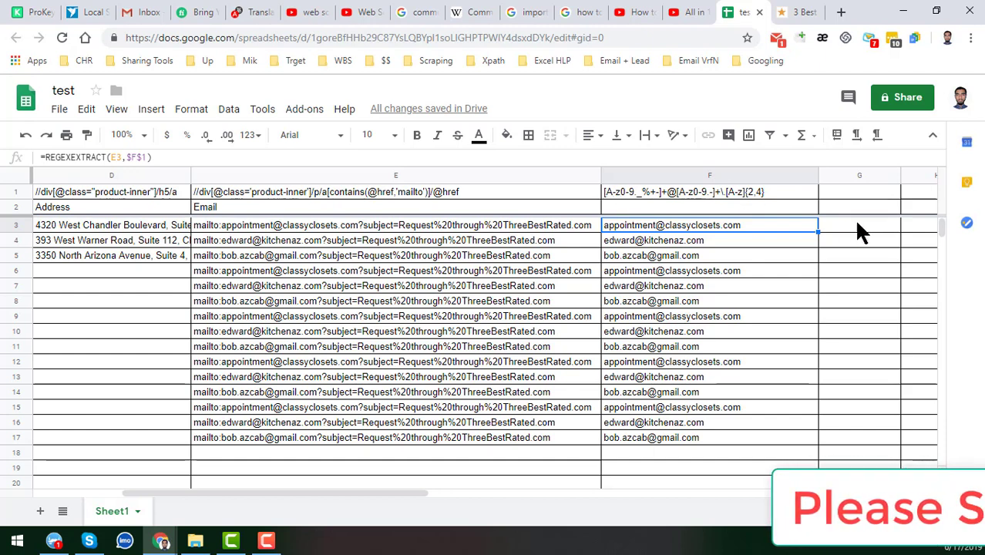
- Enter the sample text A BC abc in cell G1, beside the email pattern
{"action": "left_click", "coordinate": [838, 193]}
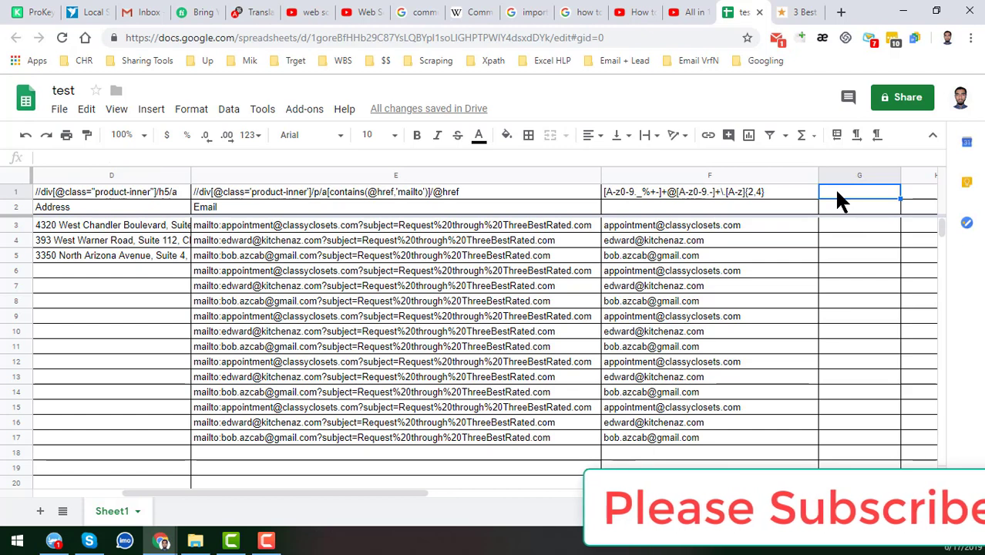
{"action": "type", "text": "A"}
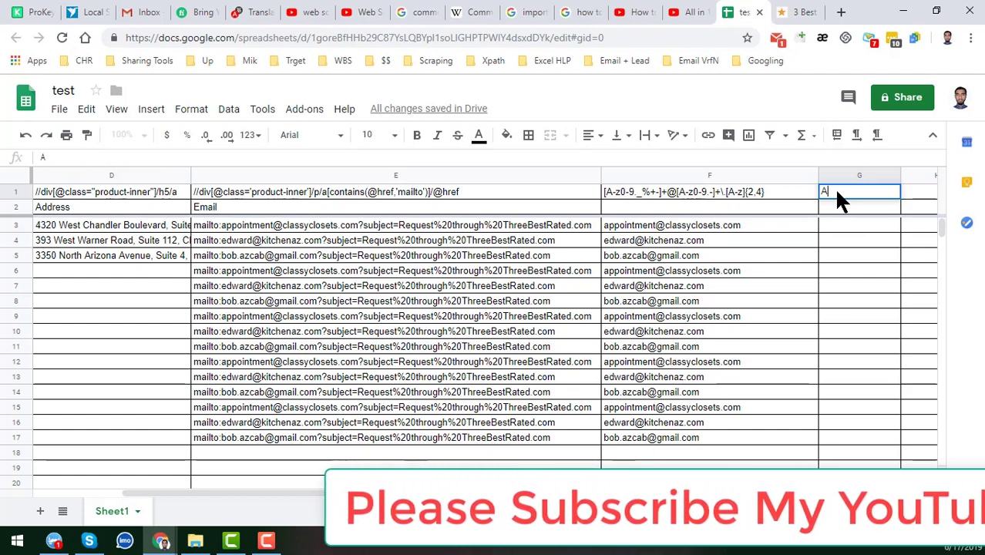
{"action": "type", "text": " BC"}
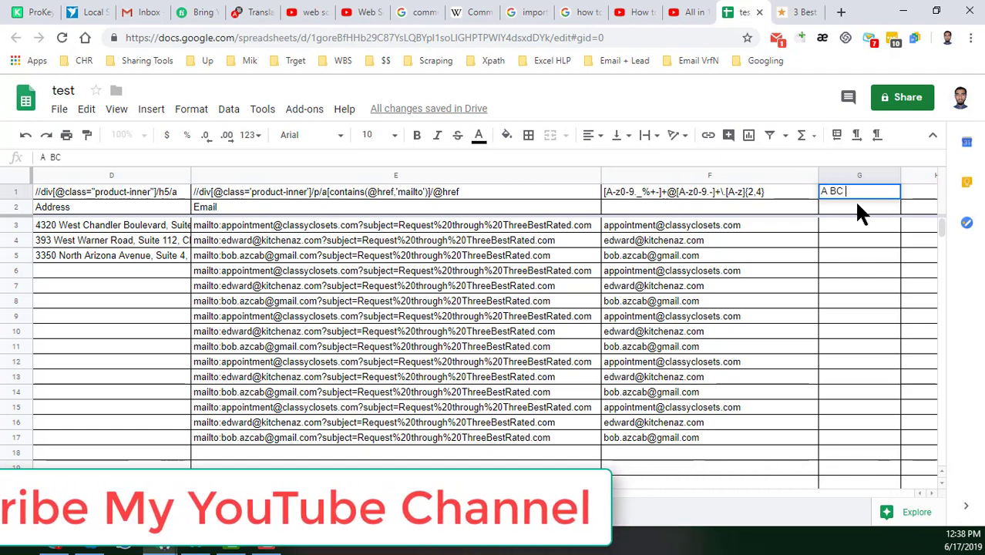
{"action": "type", "text": " abc"}
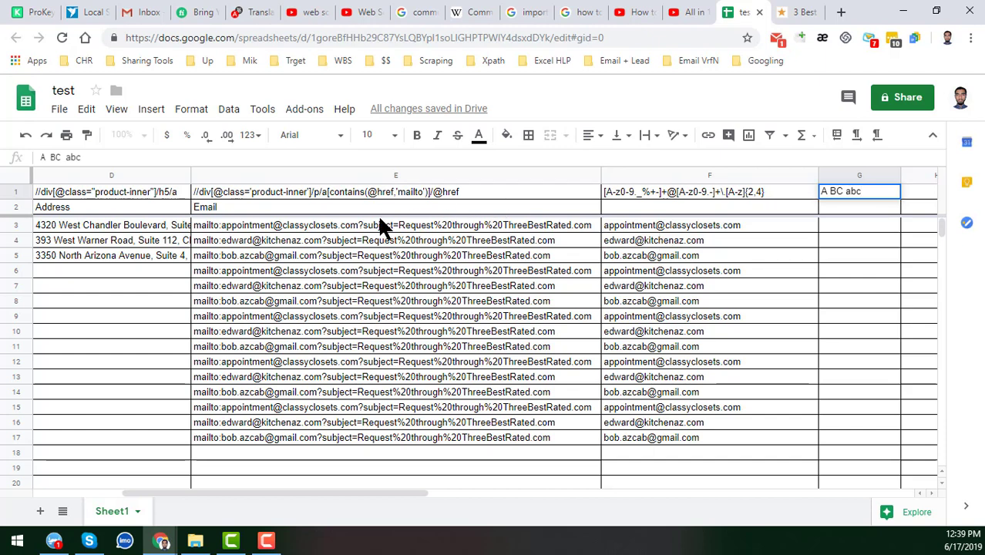
{"action": "left_click", "coordinate": [729, 195]}
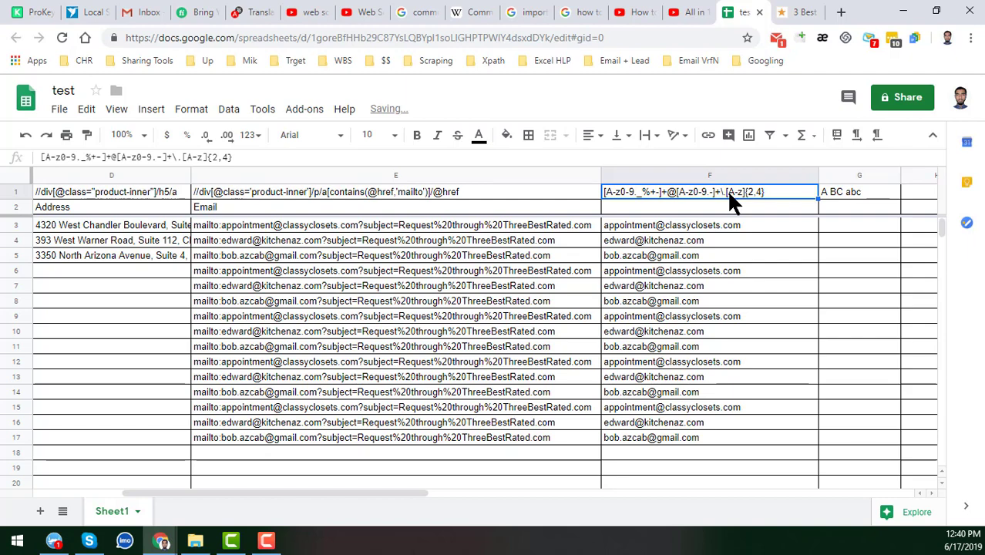
- Enlarge the page to 150% and examine the email pattern in F1 against the extracted address in F3
{"action": "key", "text": "ctrl+plus"}
{"action": "key", "text": "ctrl+plus"}
{"action": "key", "text": "ctrl+plus"}
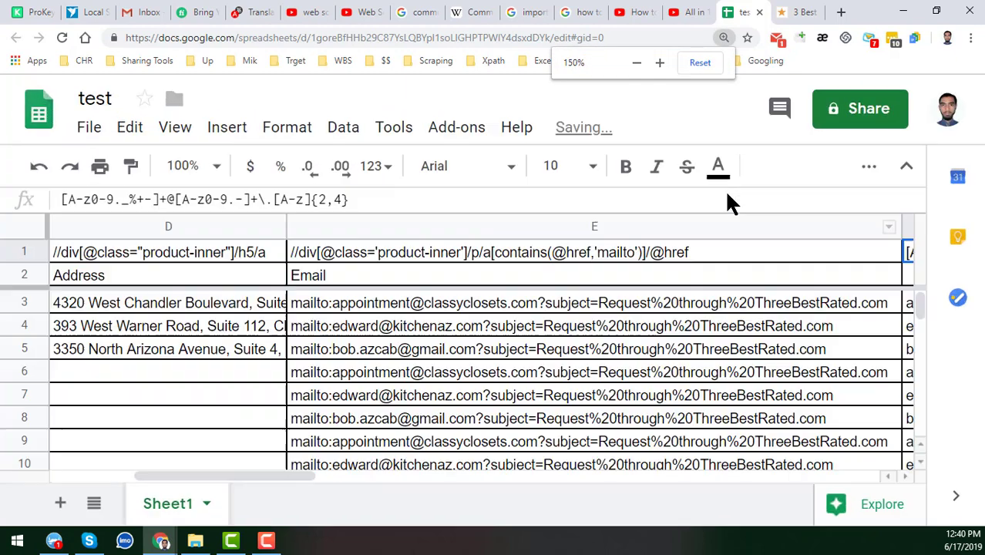
{"action": "left_click", "coordinate": [737, 252]}
{"action": "key", "text": "Right"}
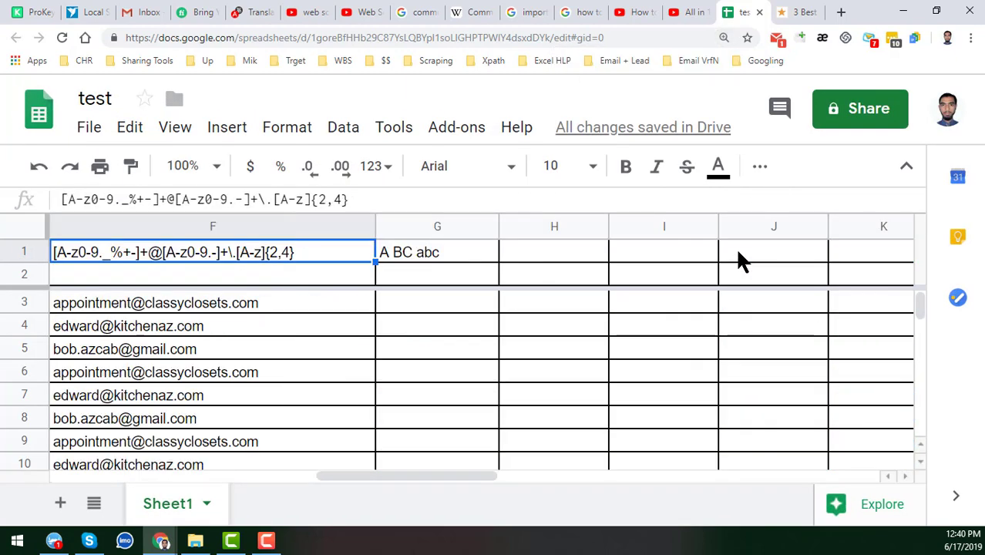
{"action": "key", "text": "Right"}
{"action": "left_click", "coordinate": [336, 256]}
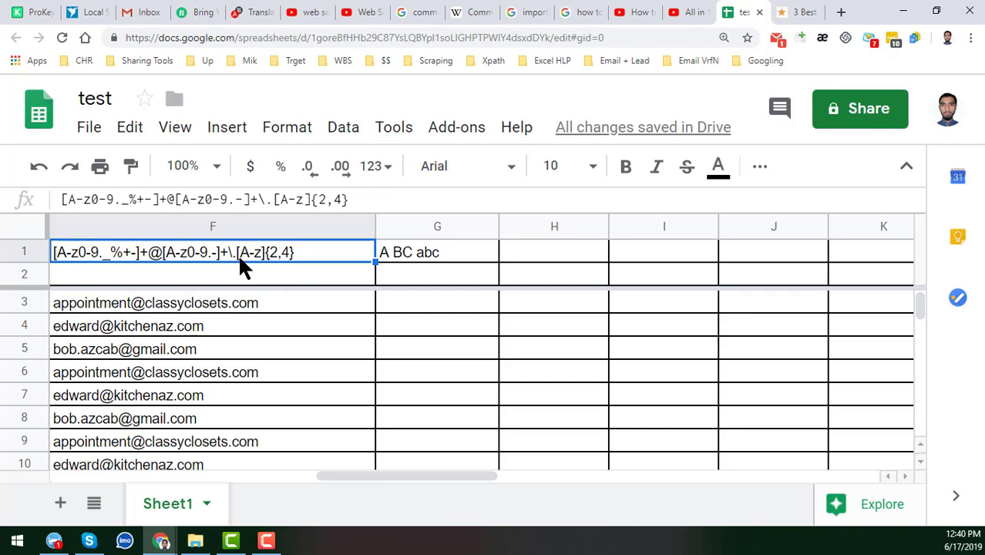
{"action": "left_click", "coordinate": [251, 303]}
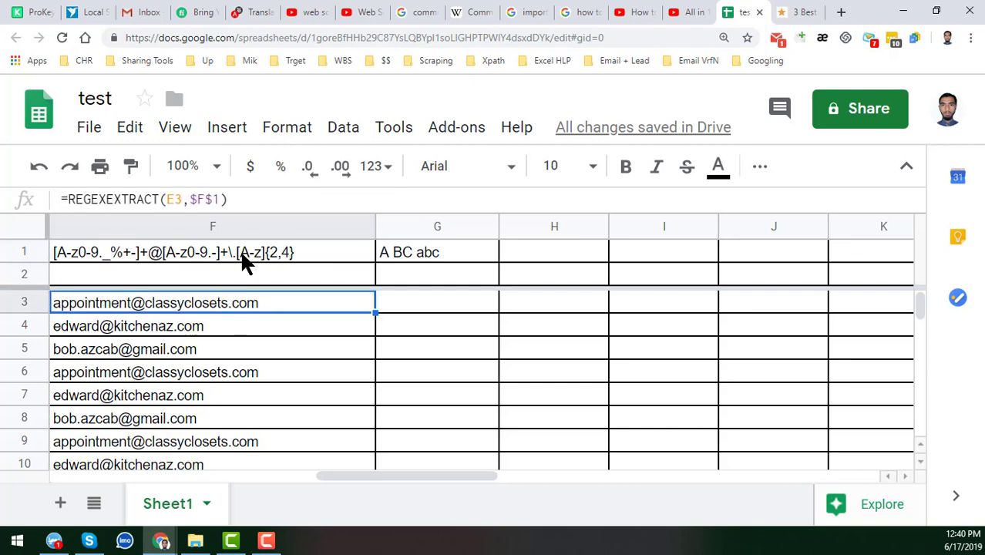
{"action": "left_click", "coordinate": [242, 255]}
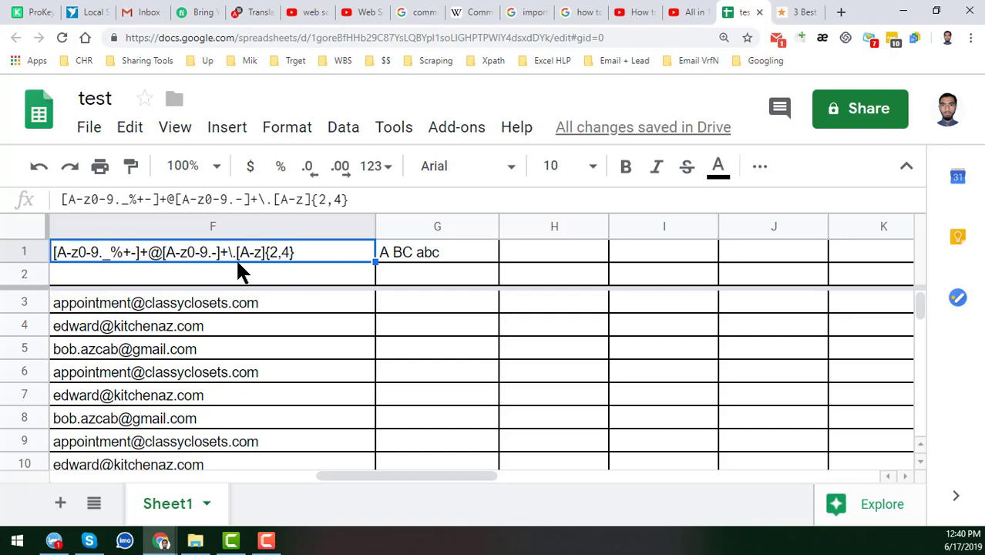
{"action": "left_click", "coordinate": [226, 305]}
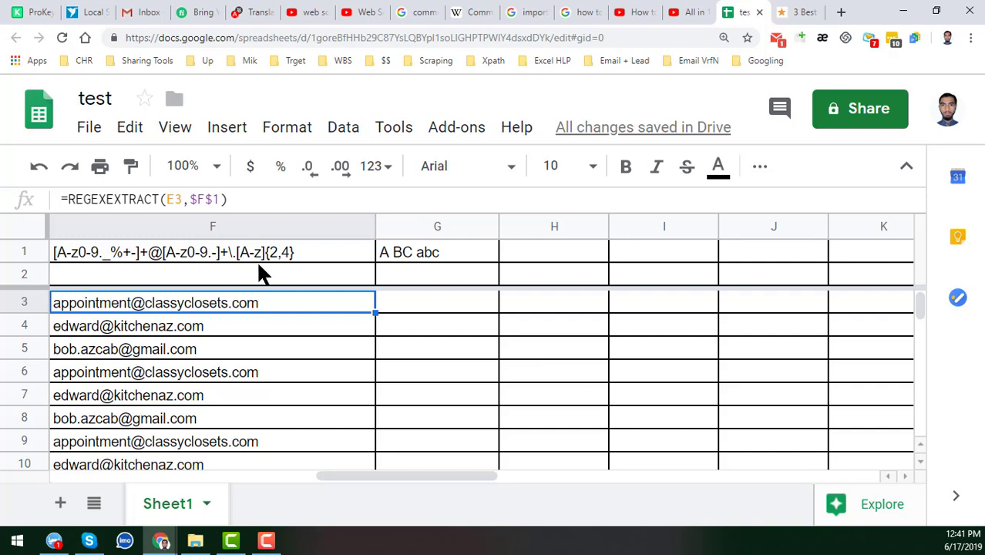
- Check the source listings on the threebestrated.com page, and review F1, E3 and F3 in the sheet with the page zoom reset
{"action": "left_click", "coordinate": [806, 13]}
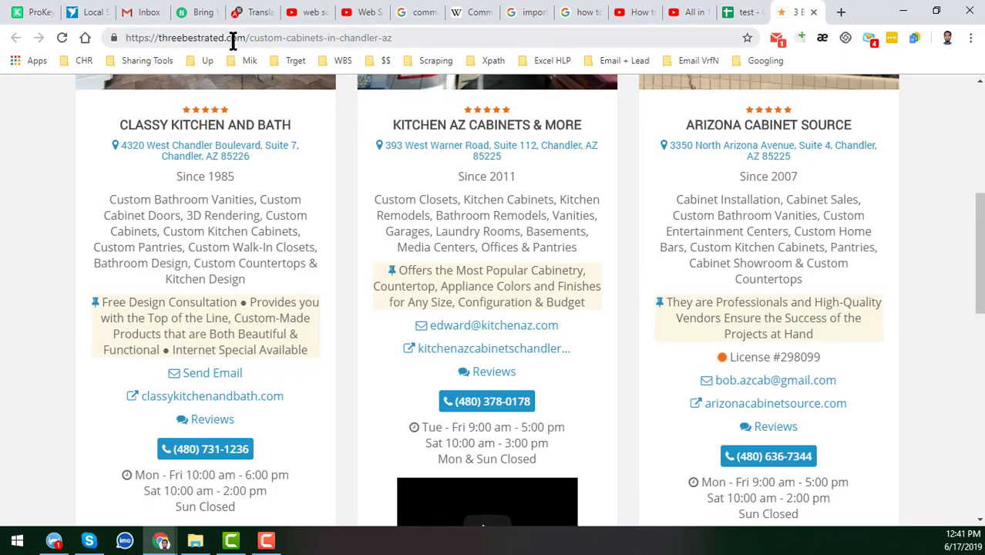
{"action": "left_click", "coordinate": [744, 13]}
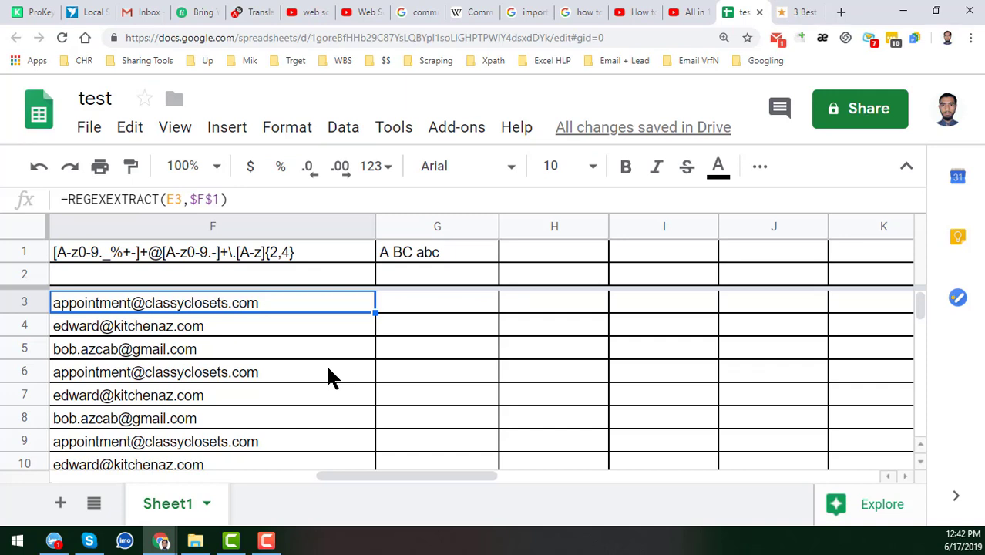
{"action": "left_click", "coordinate": [262, 262]}
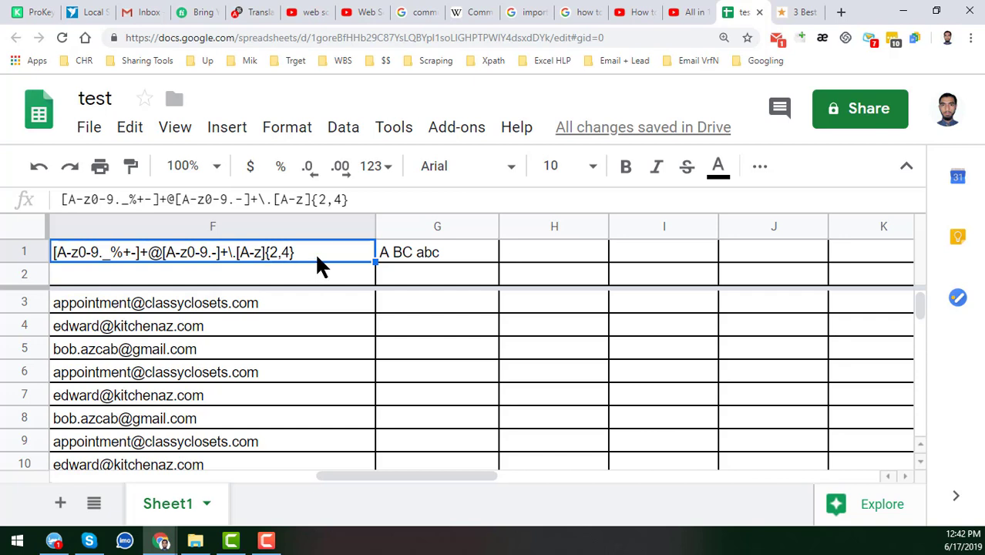
{"action": "left_click", "coordinate": [259, 298]}
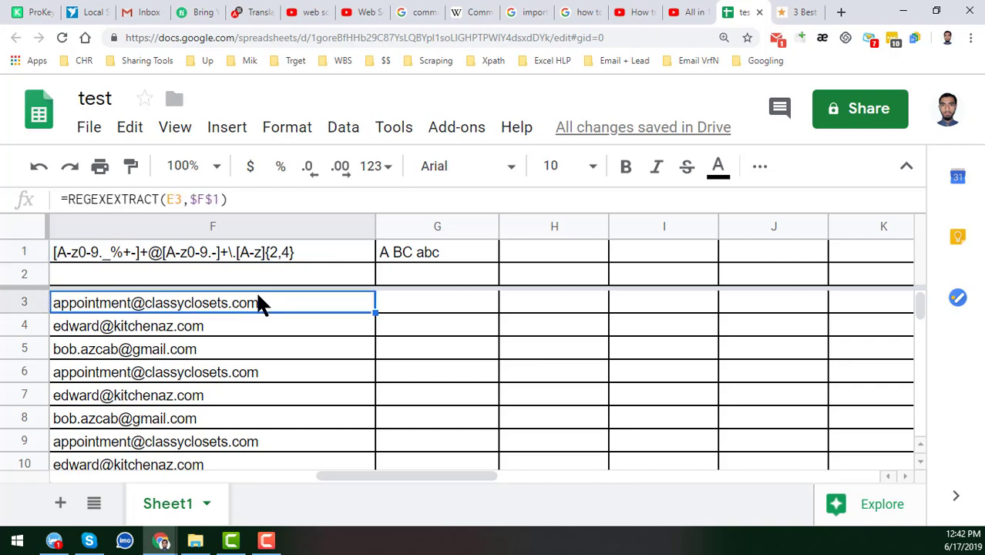
{"action": "key", "text": "ctrl+0"}
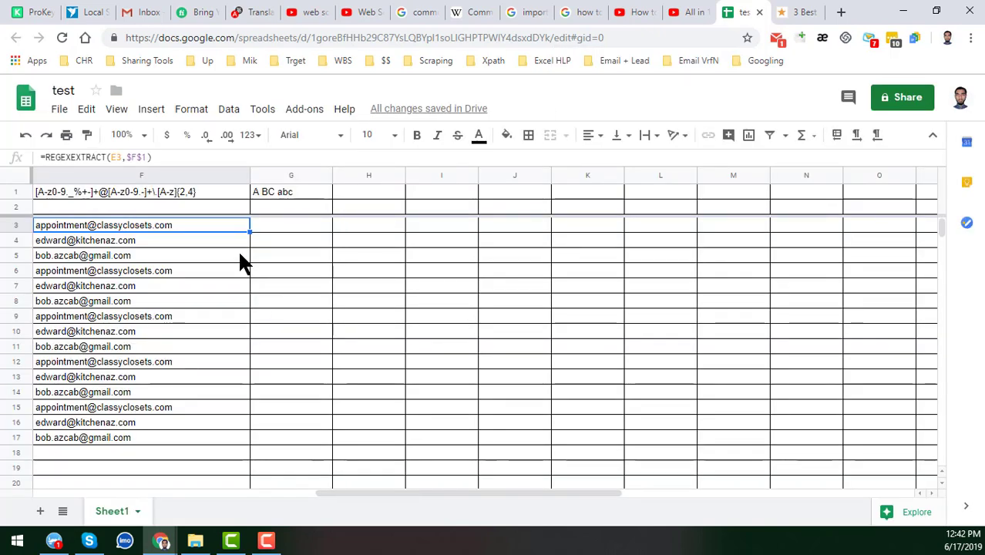
{"action": "key", "text": "Left"}
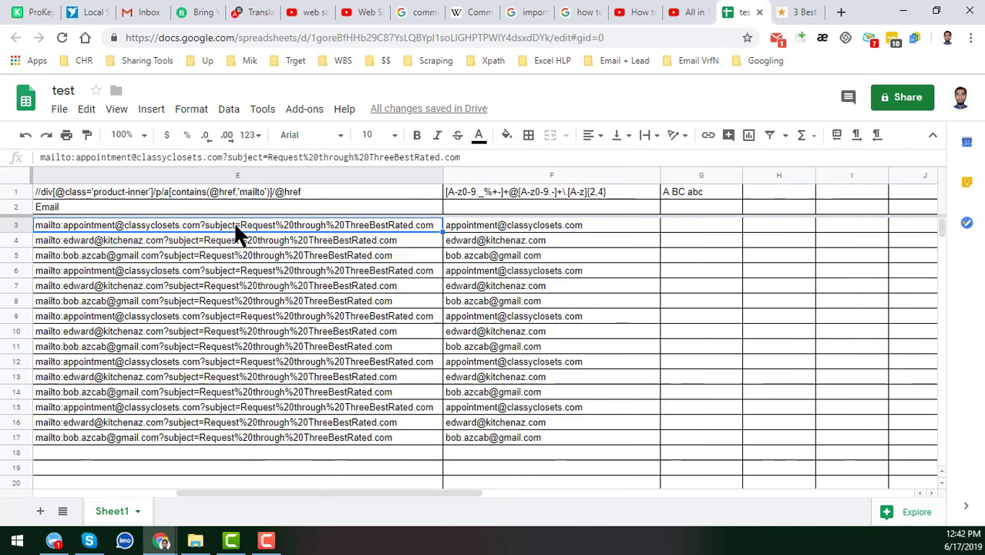
{"action": "left_click", "coordinate": [560, 228]}
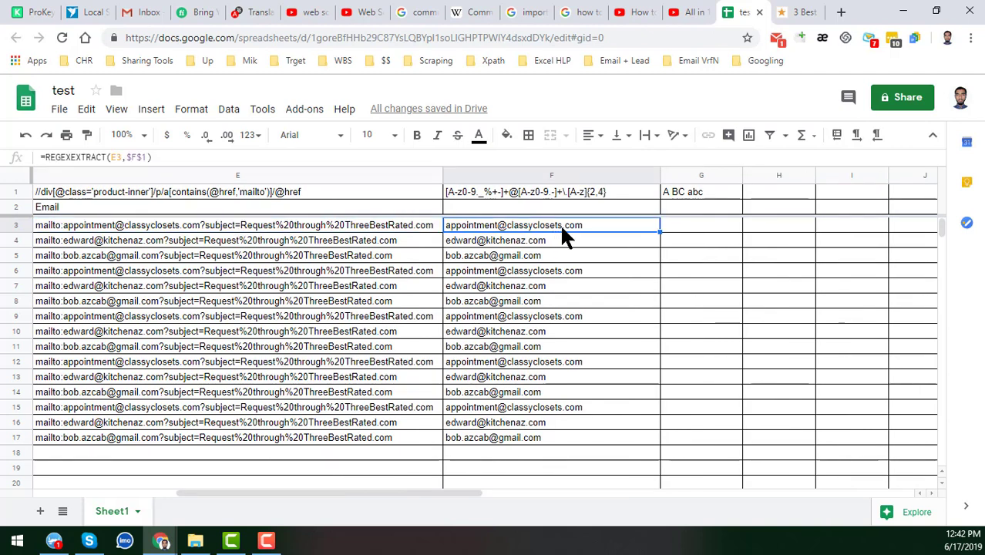